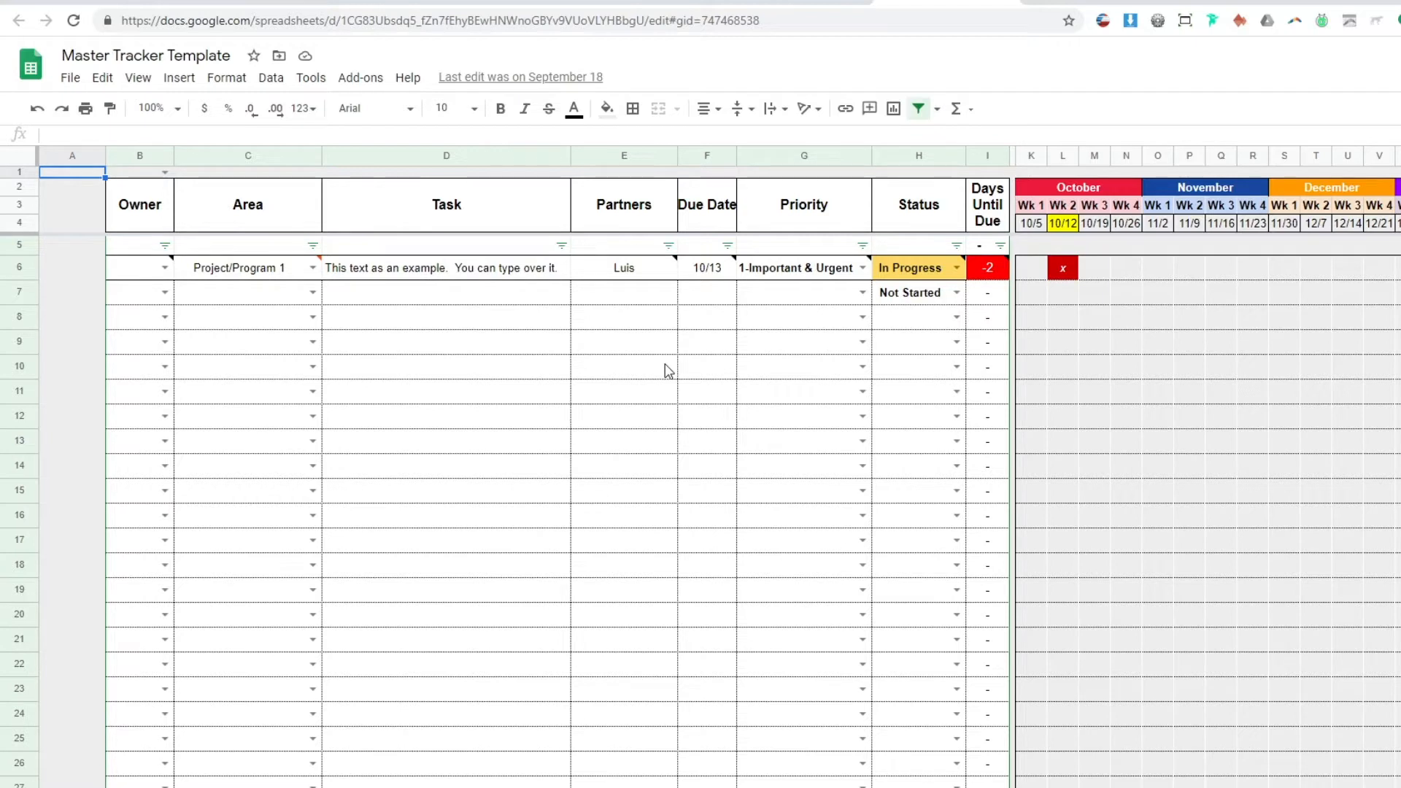
Open the settings for making a copy of the spreadsheet and cancel without copying.
{"action": "left_click", "coordinate": [70, 80]}
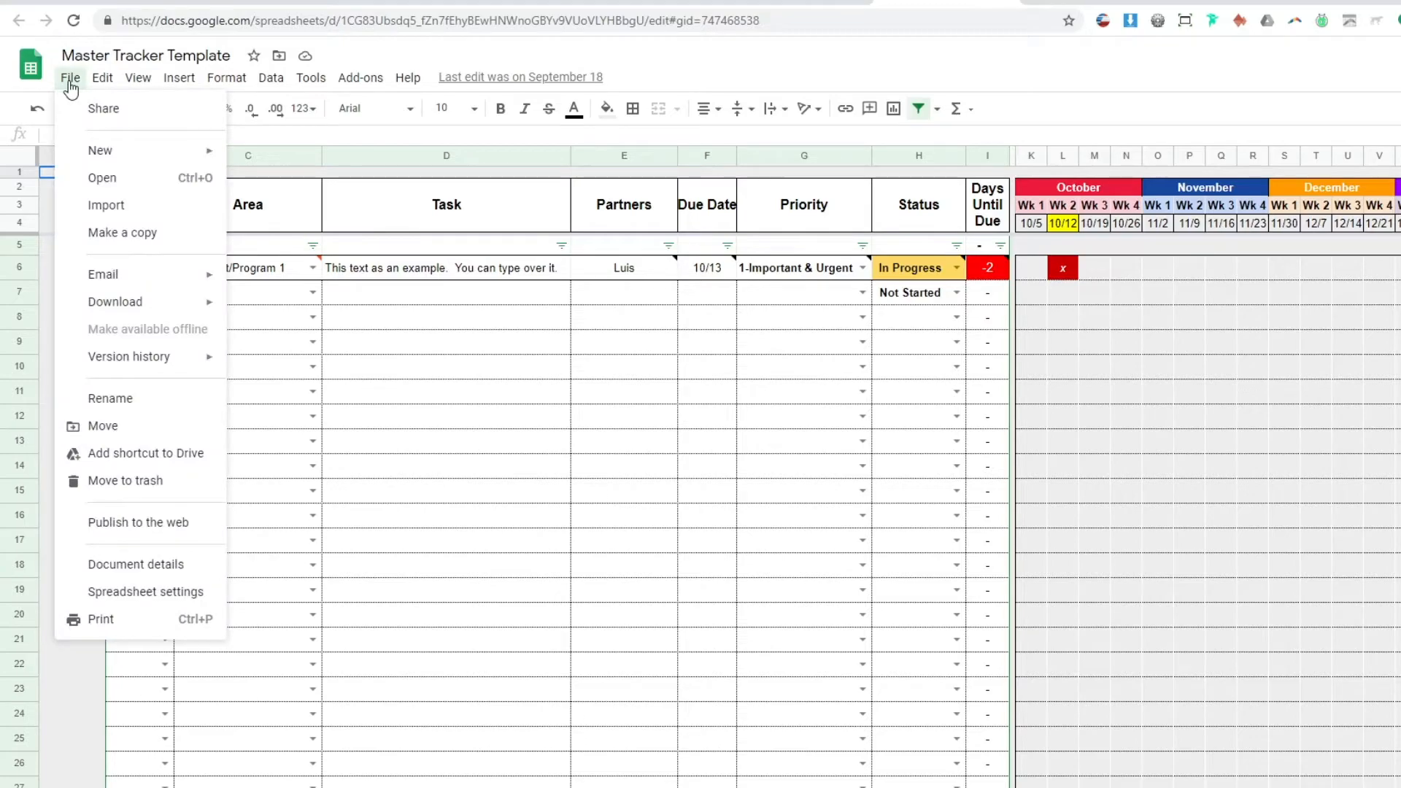
{"action": "left_click", "coordinate": [123, 233]}
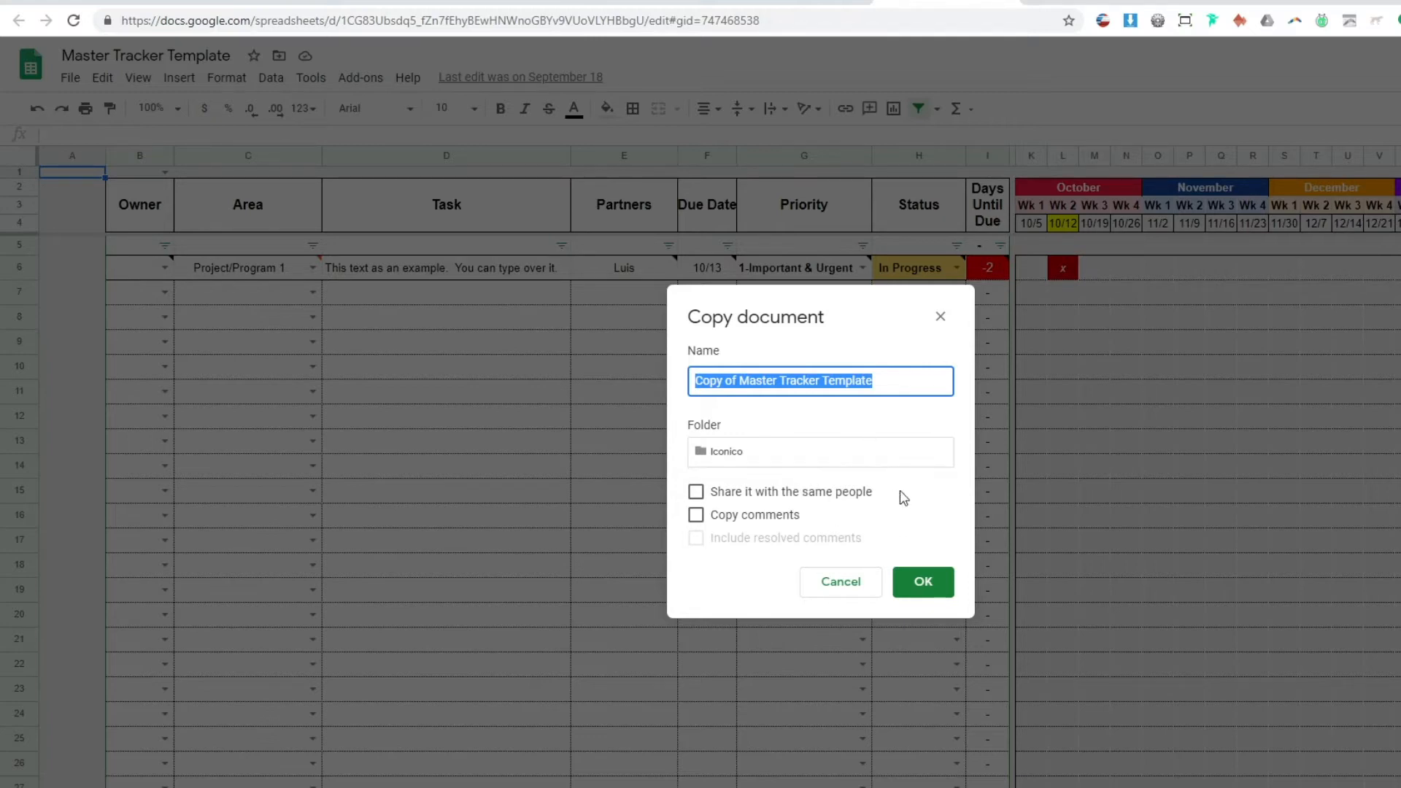
{"action": "left_click", "coordinate": [844, 581]}
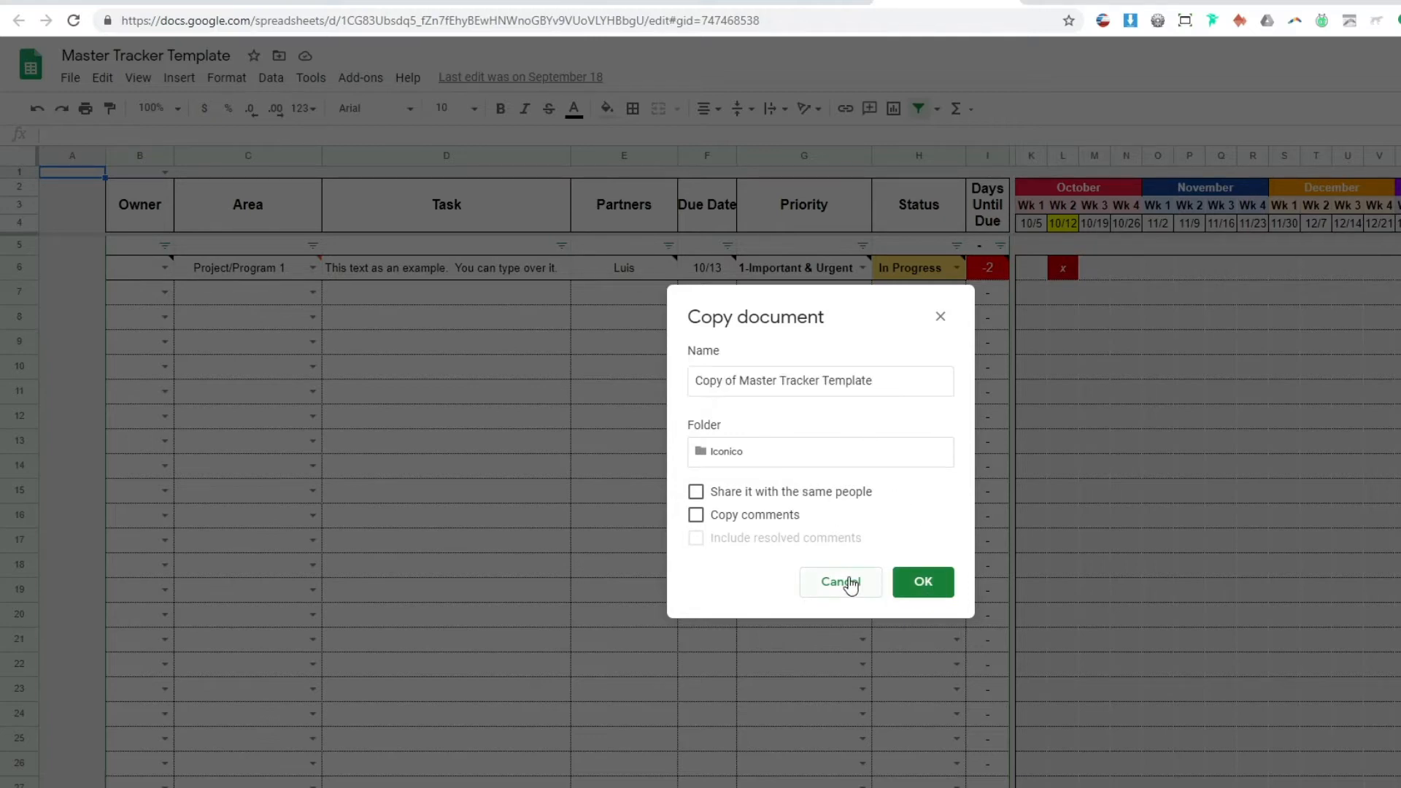
View the available download formats for the spreadsheet, including Microsoft Excel (.xlsx), and dismiss them.
{"action": "left_click", "coordinate": [70, 77]}
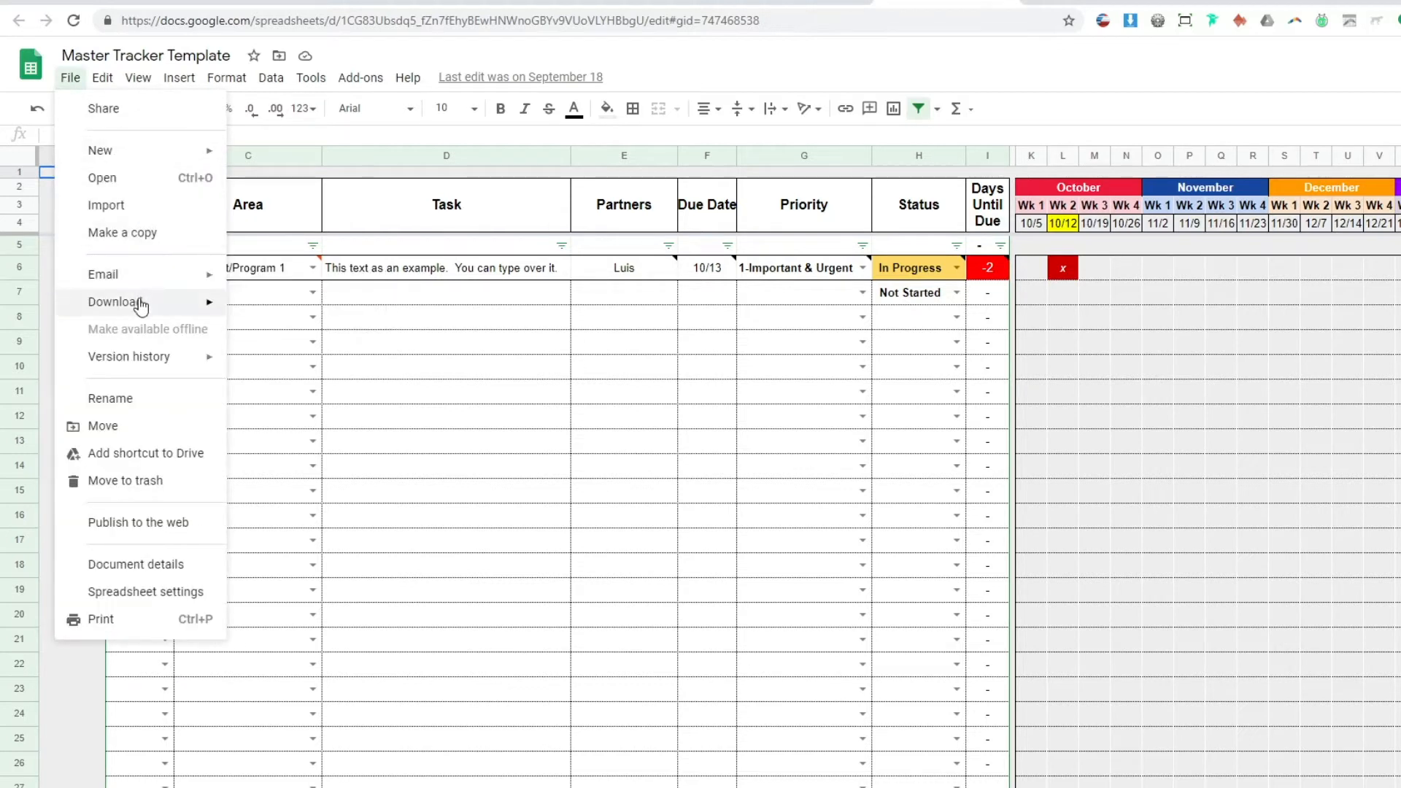
{"action": "mouse_move", "coordinate": [141, 306]}
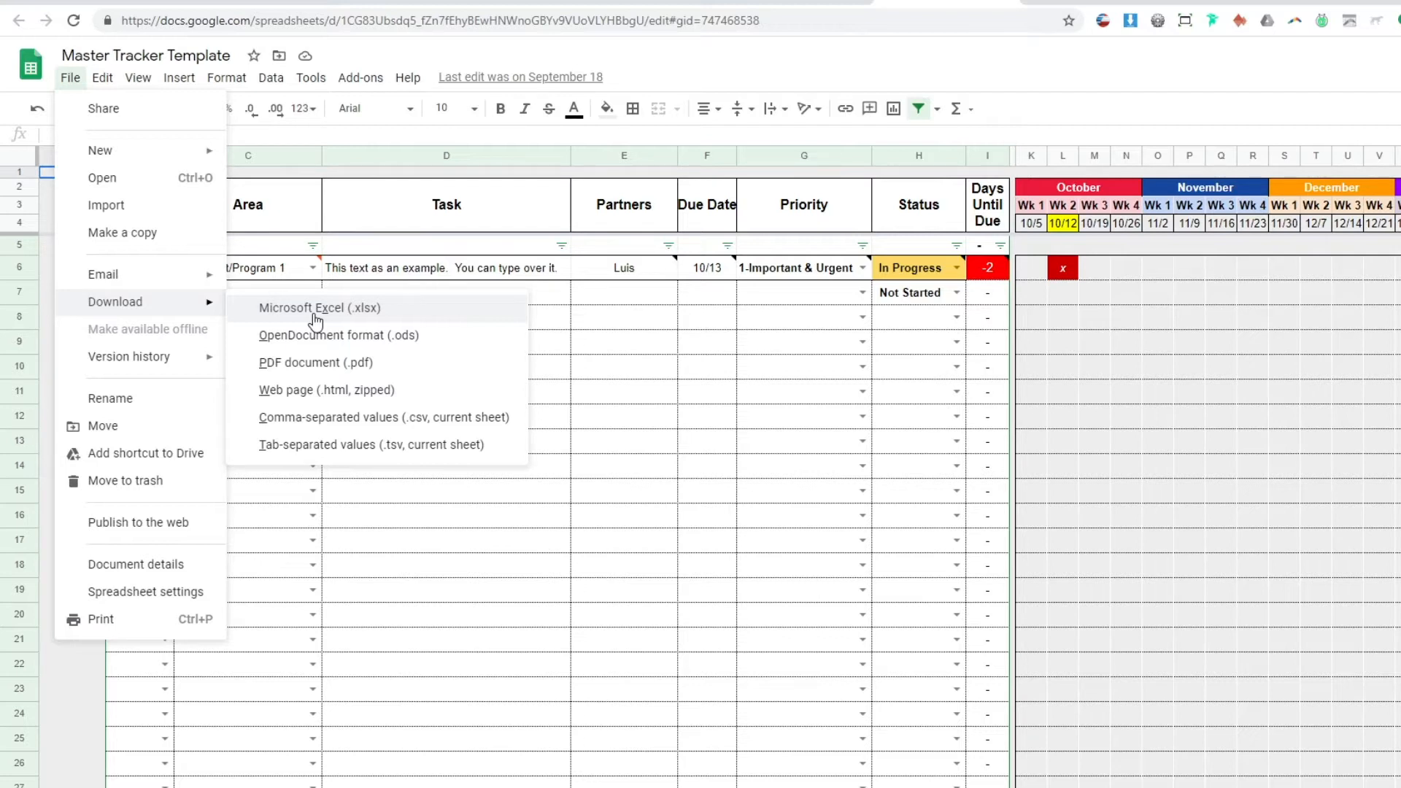
{"action": "left_click", "coordinate": [1014, 75]}
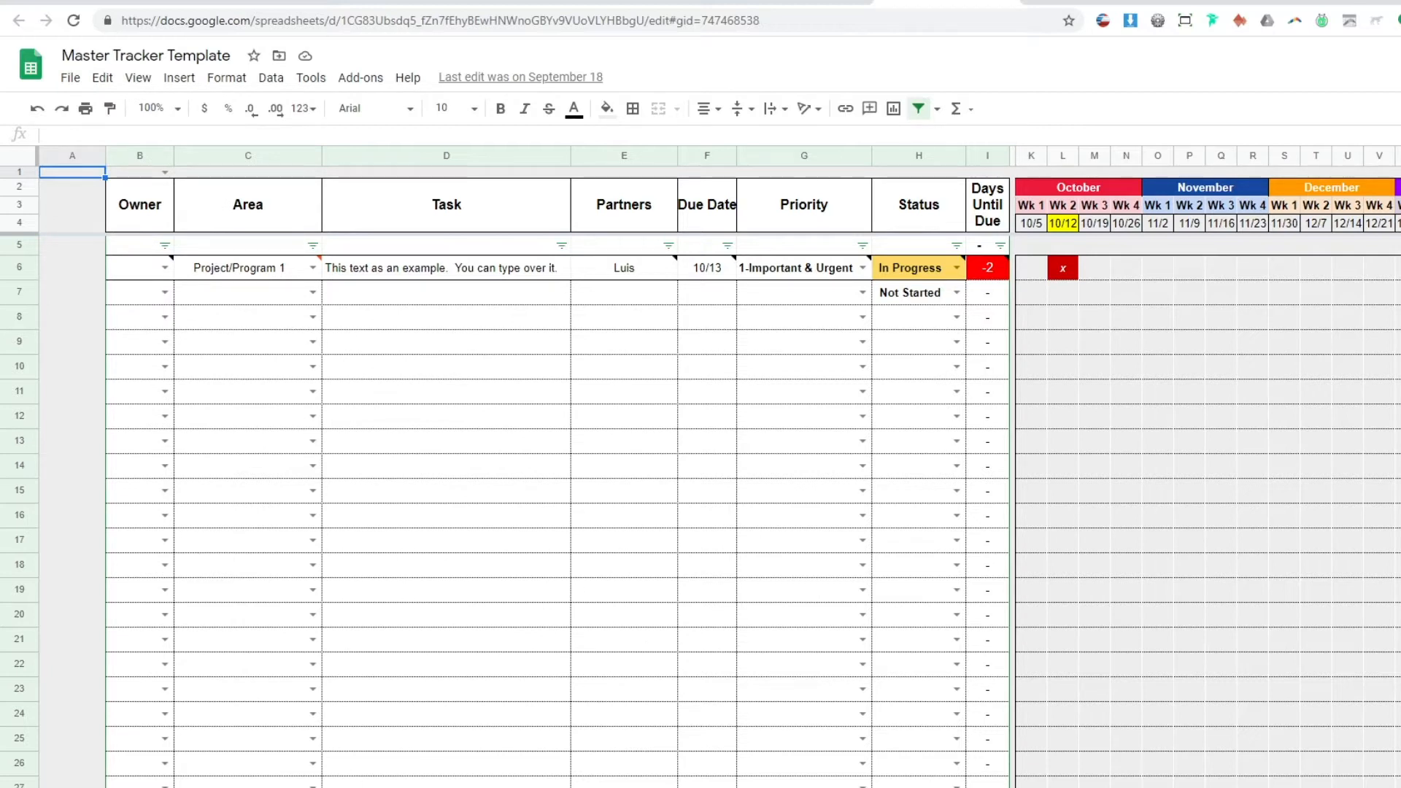
Open the Current Projects sheet, read the note on cell A1 and look over the project list in column A.
{"action": "left_click", "coordinate": [284, 786]}
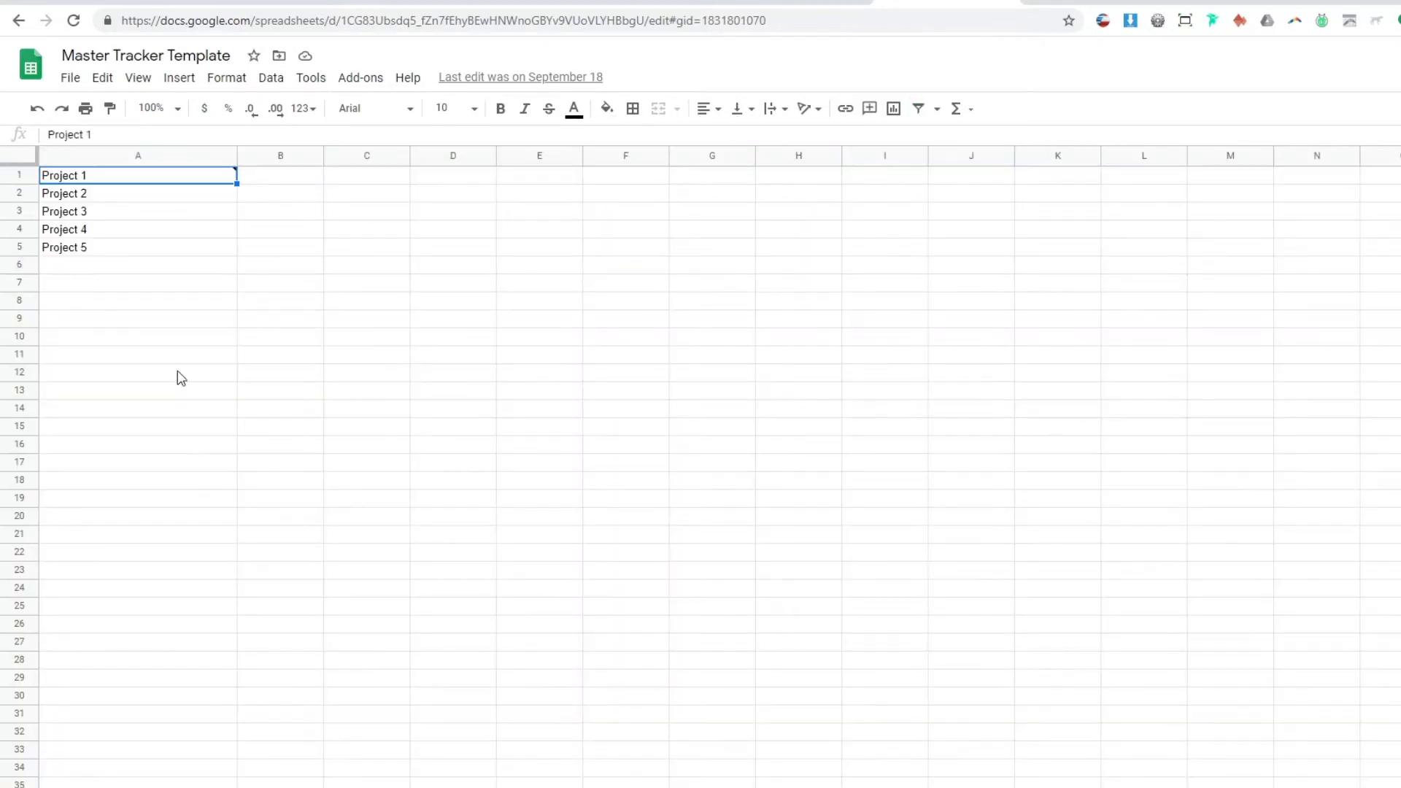
{"action": "mouse_move", "coordinate": [123, 181]}
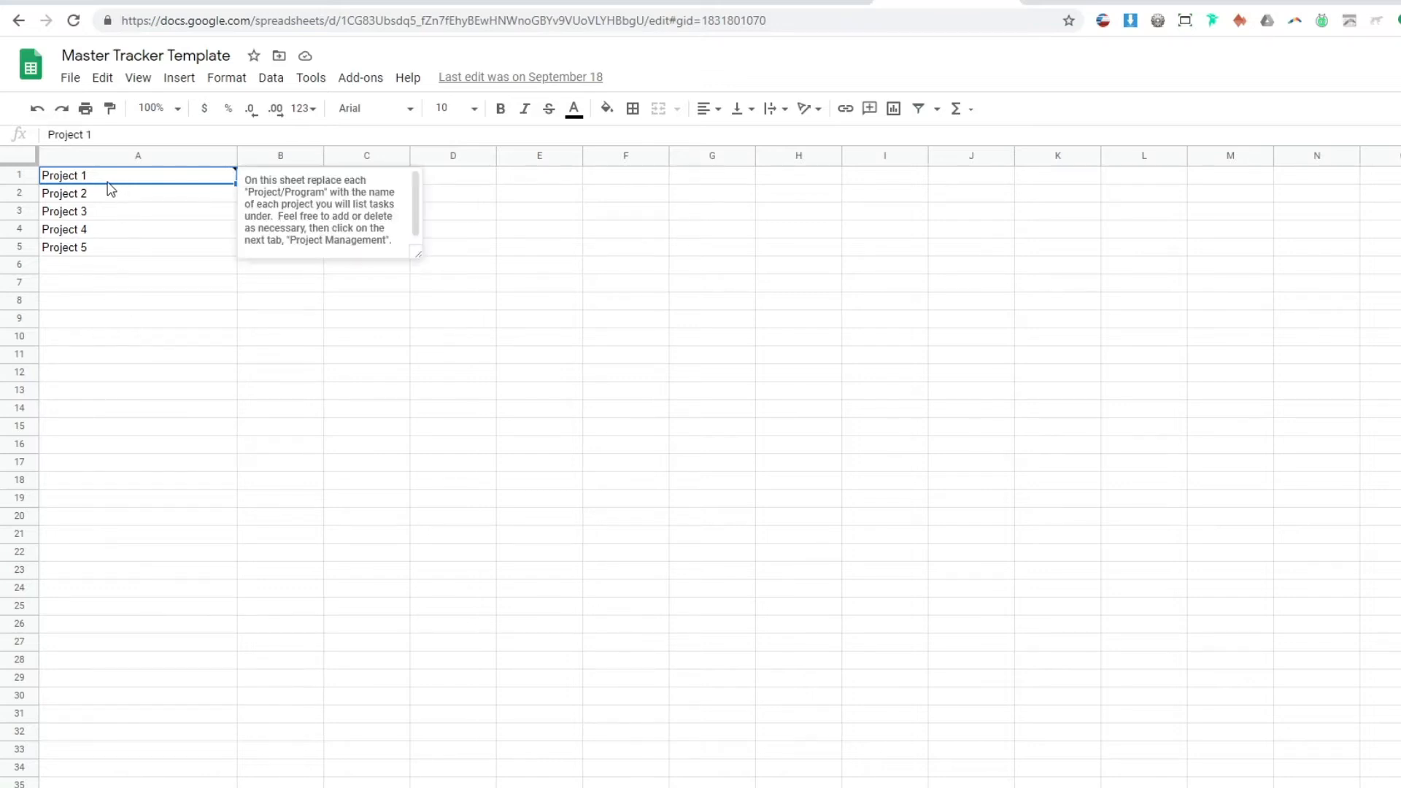
{"action": "left_click", "coordinate": [91, 196]}
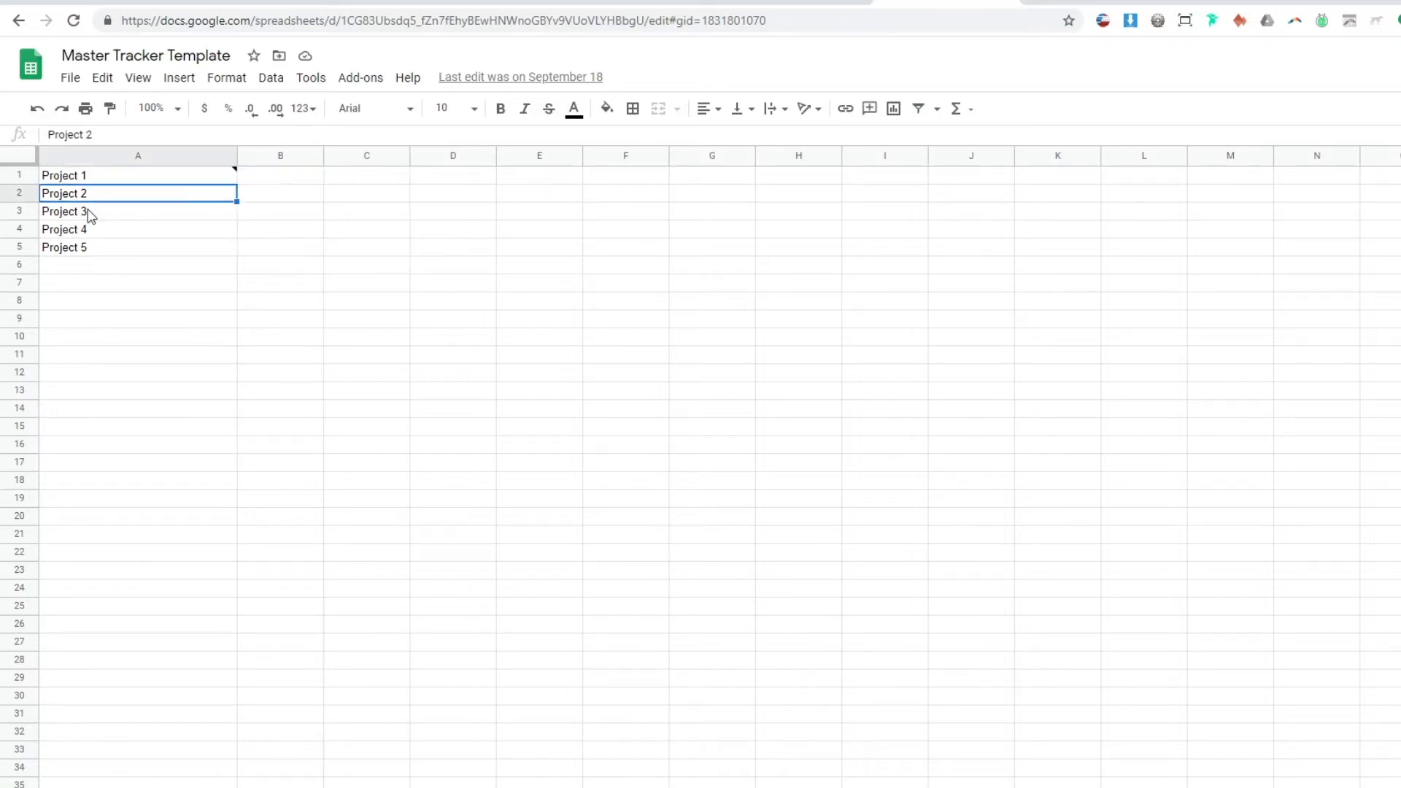
{"action": "left_click", "coordinate": [89, 256]}
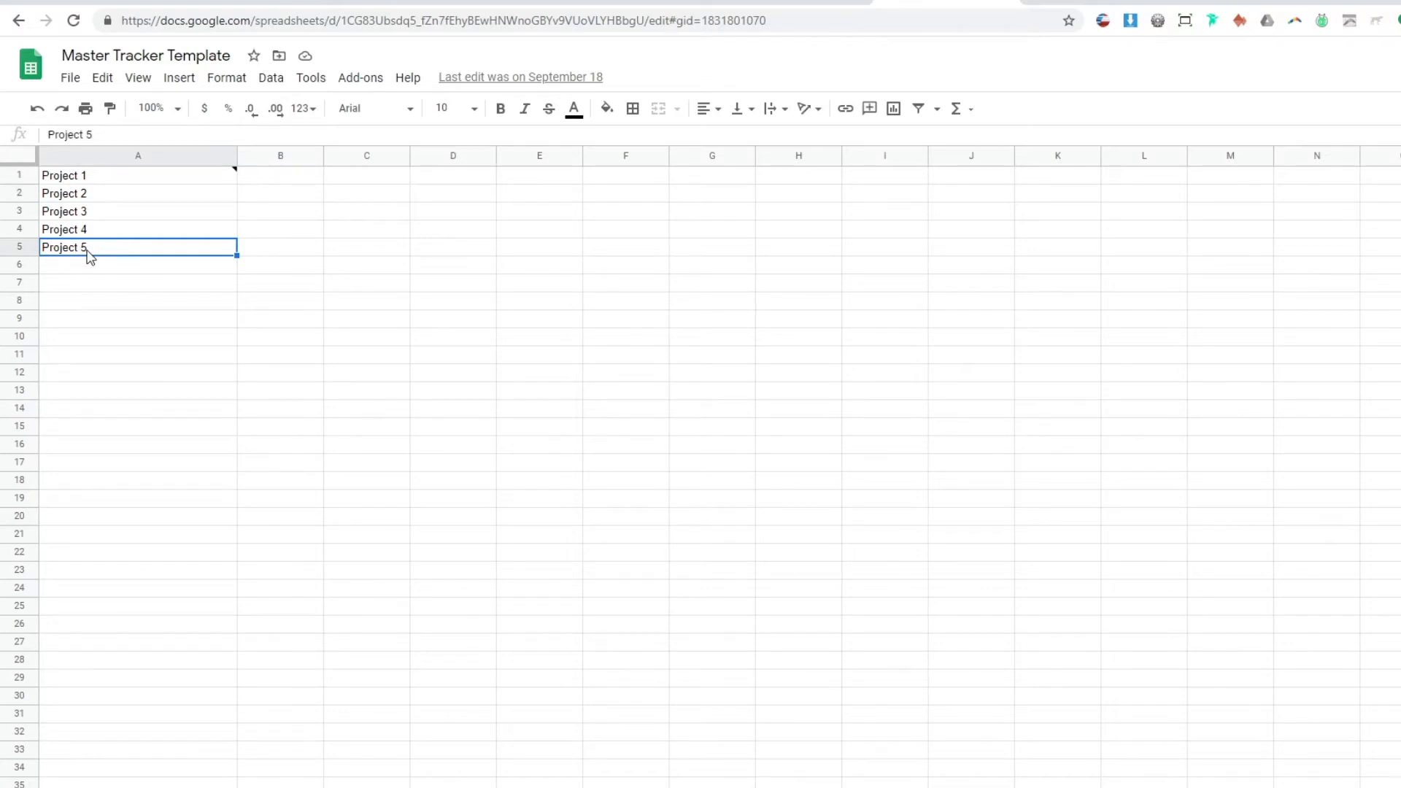
{"action": "left_click", "coordinate": [90, 176]}
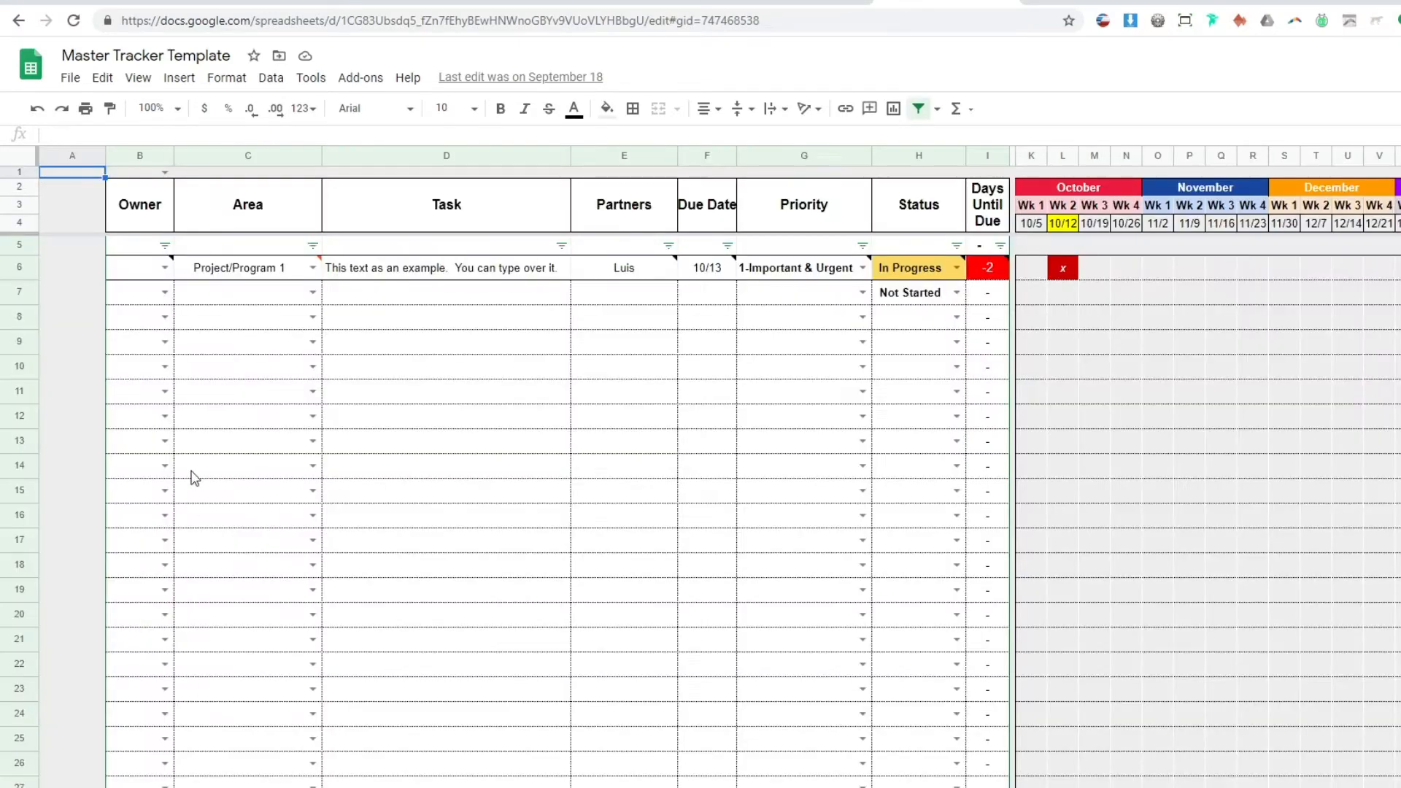
Read the notes on the Area and Owner cells in row 6 and view the Owner choices in B6.
{"action": "mouse_move", "coordinate": [303, 276]}
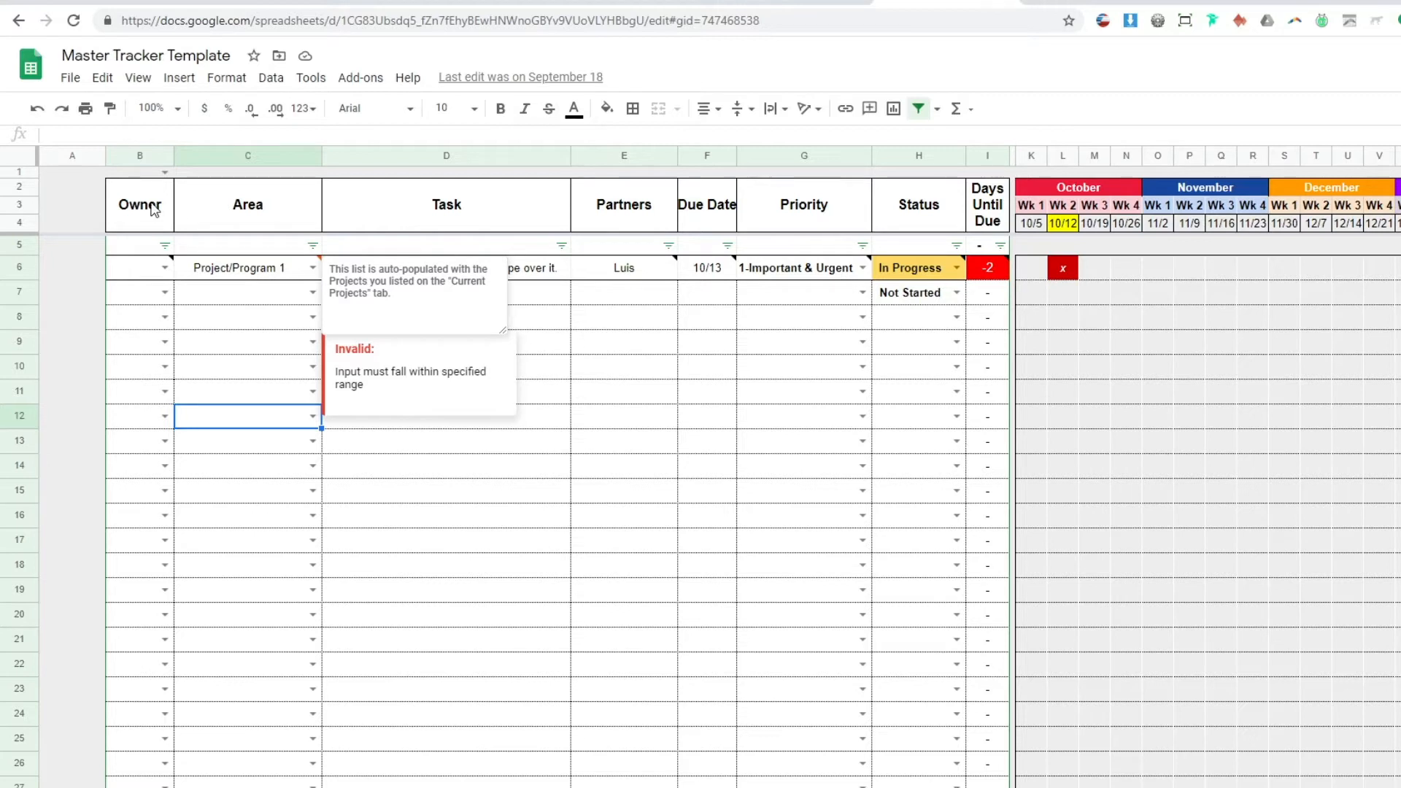
{"action": "mouse_move", "coordinate": [150, 275]}
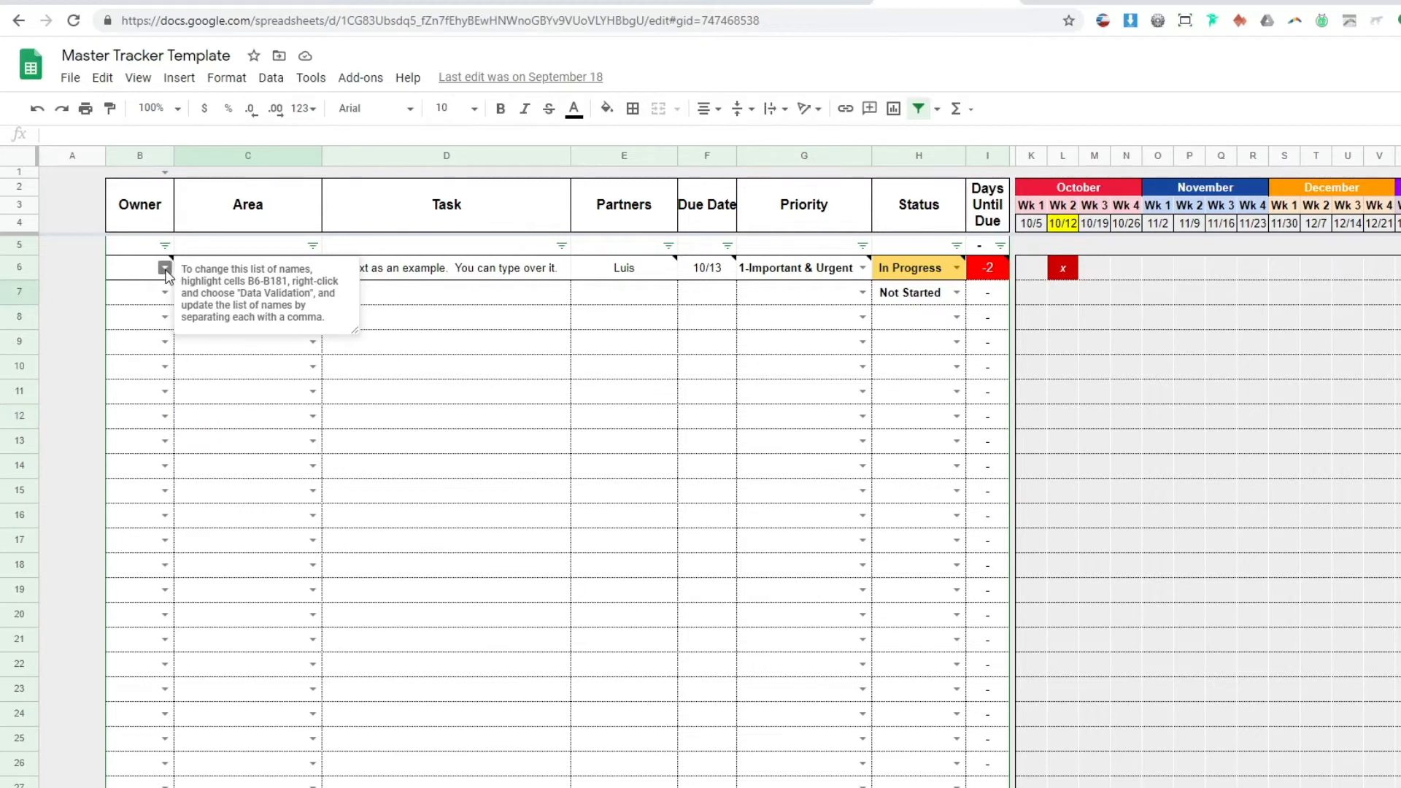
{"action": "left_click", "coordinate": [165, 269]}
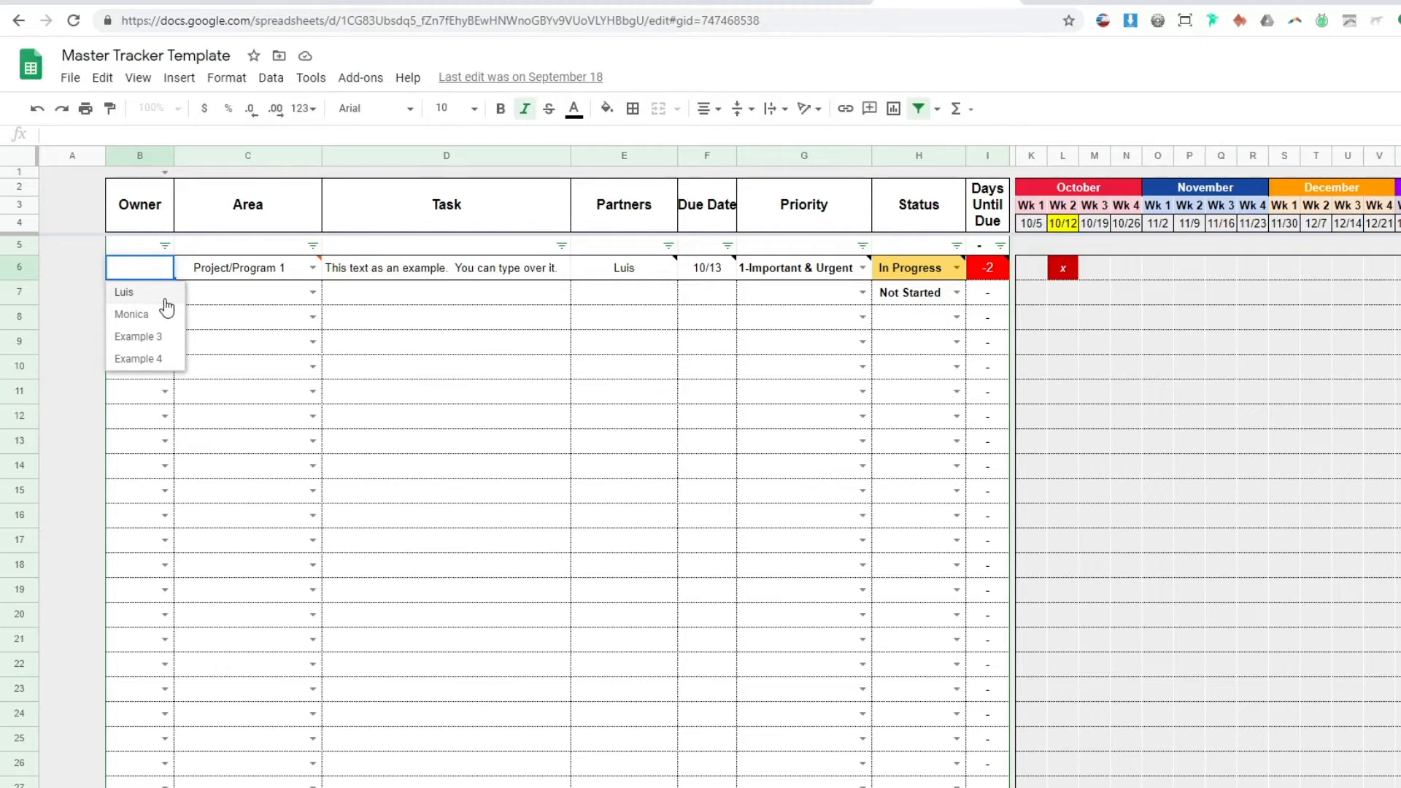
Open the data validation of Owner cell B6 and save it with the List of items criteria.
{"action": "left_click", "coordinate": [271, 77]}
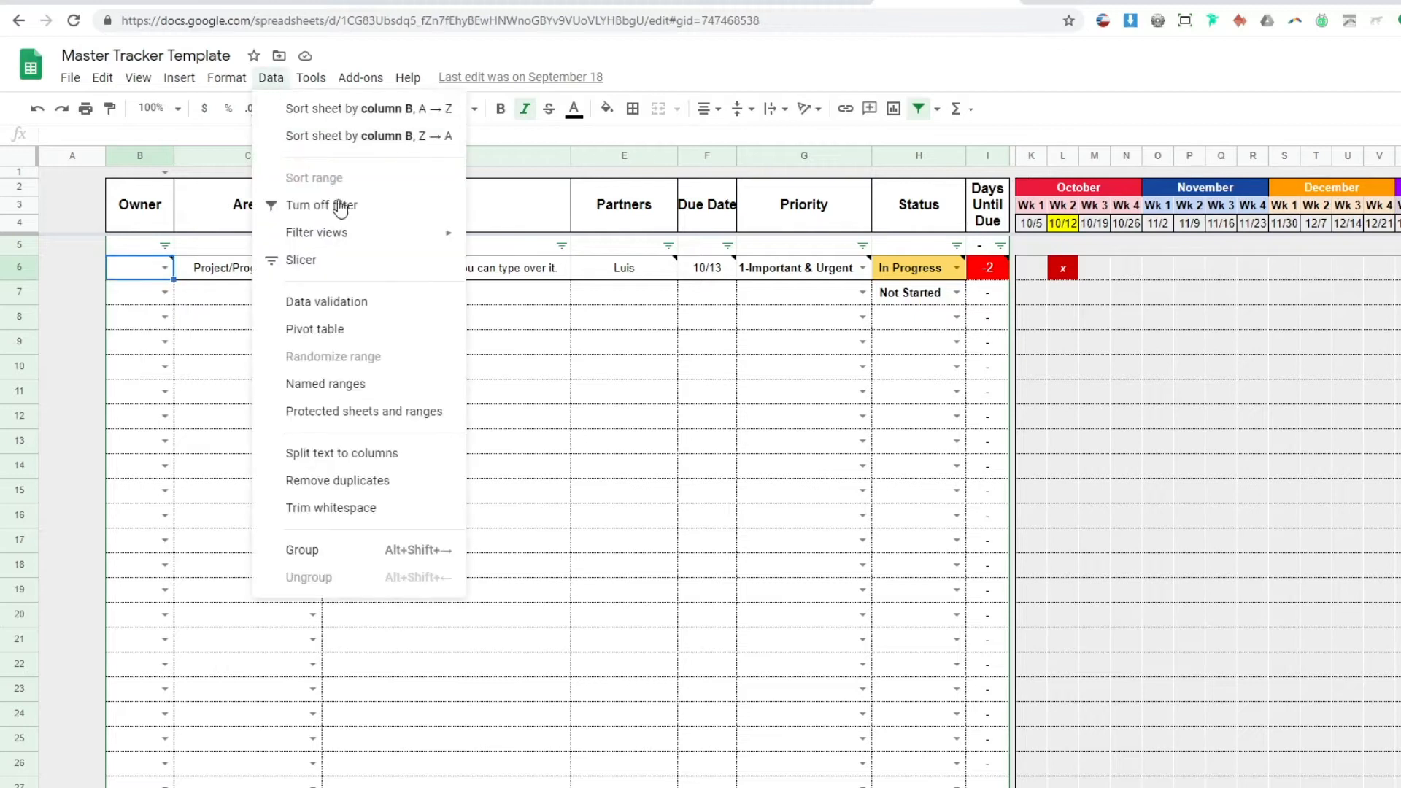
{"action": "left_click", "coordinate": [334, 302]}
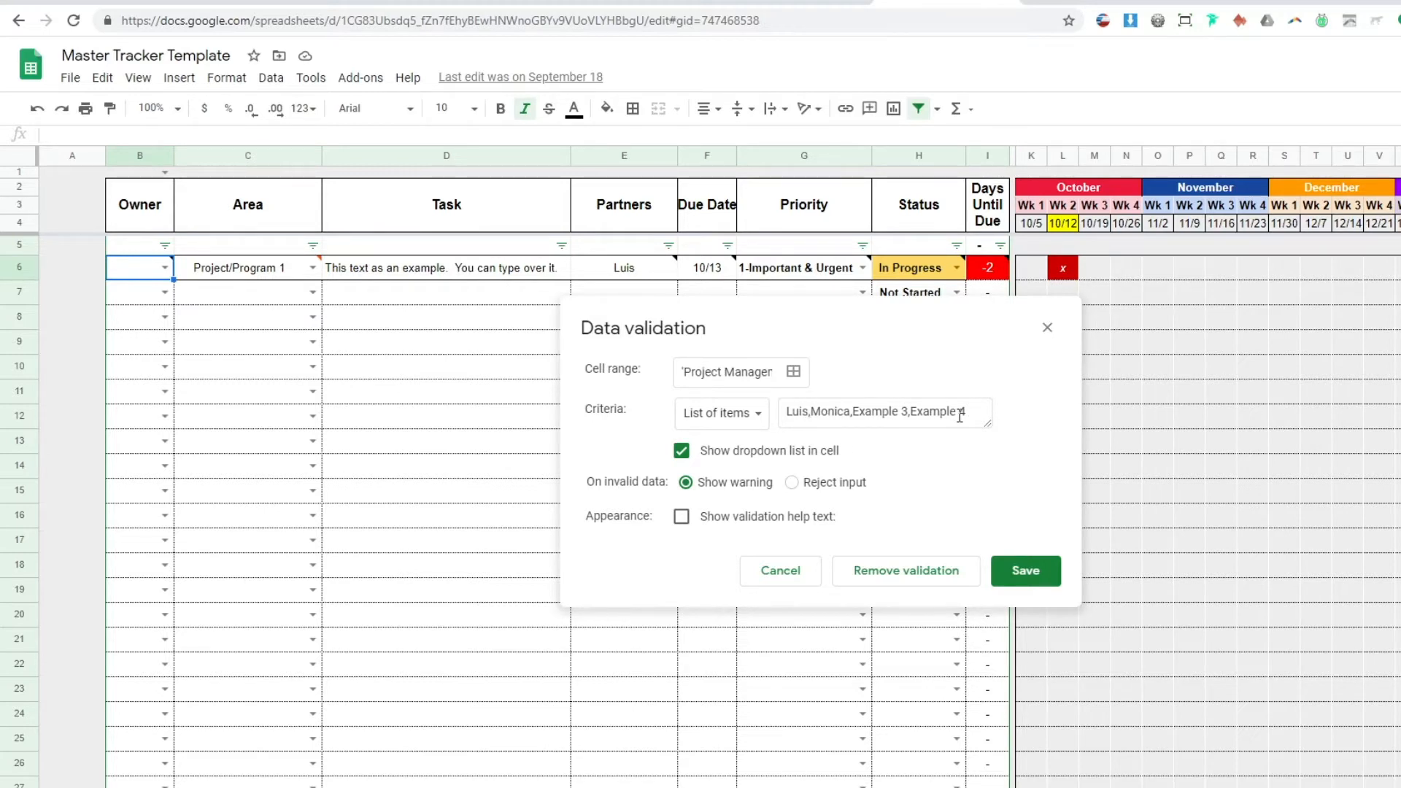
{"action": "left_click", "coordinate": [1015, 576]}
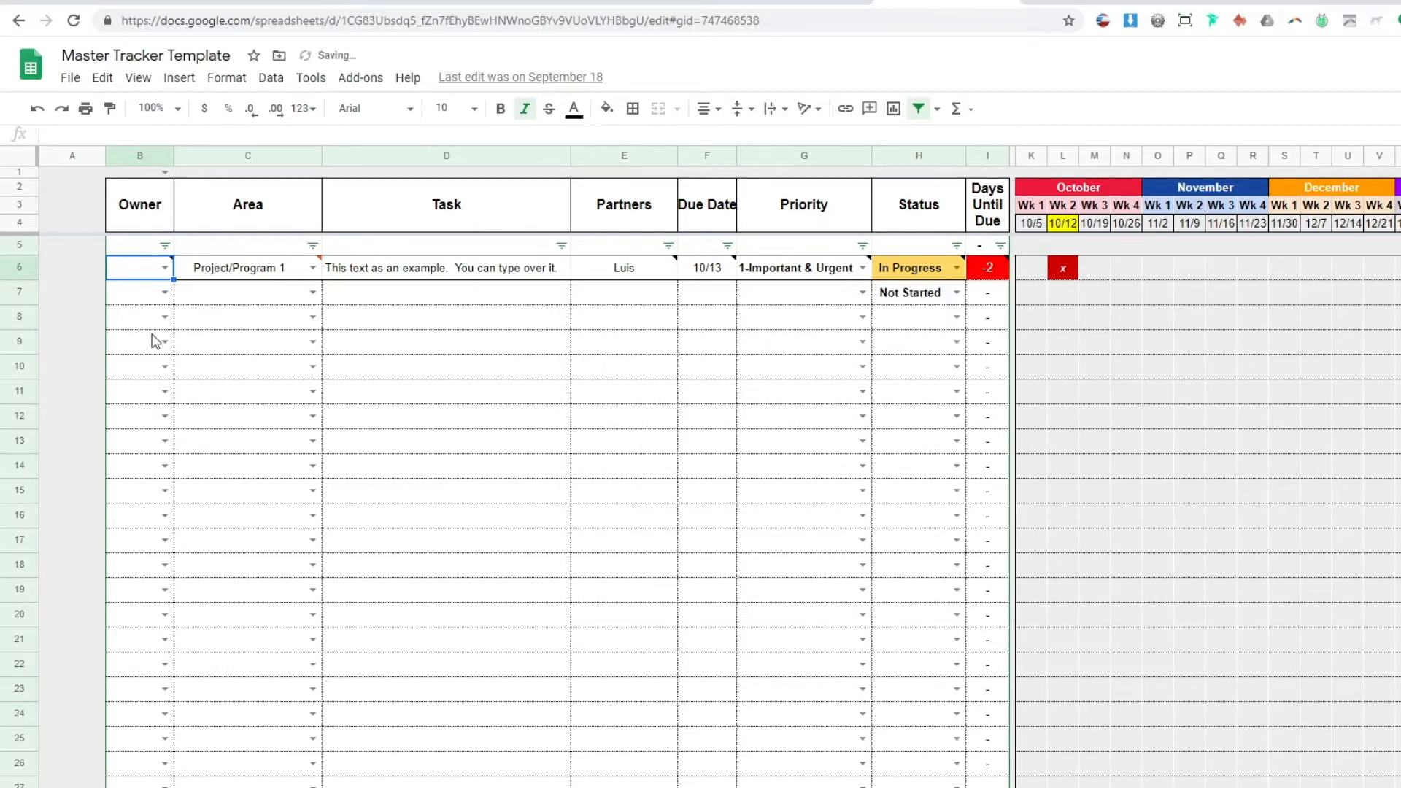
Copy Owner cell B6 and paste only its data validation onto cells B7 through B181.
{"action": "mouse_move", "coordinate": [150, 277]}
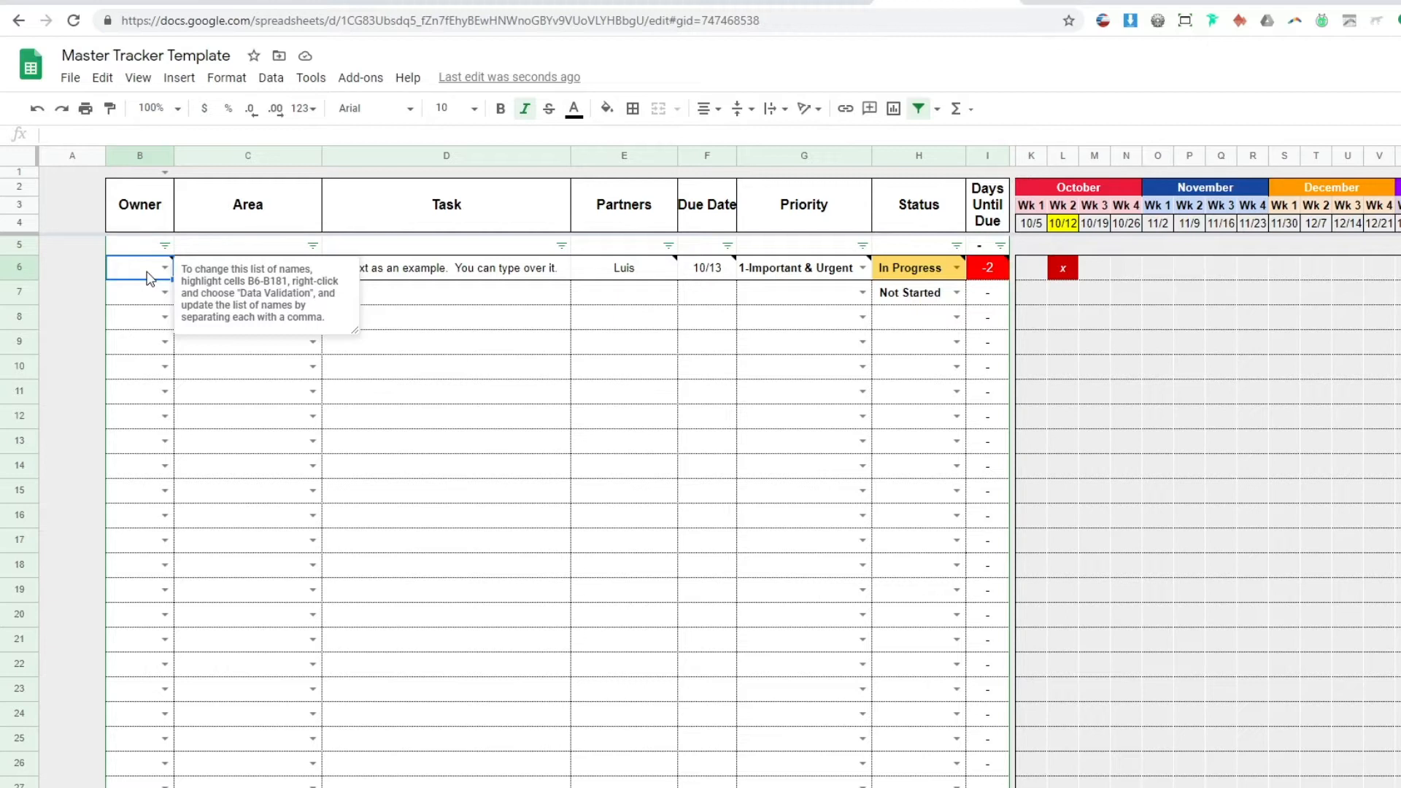
{"action": "right_click", "coordinate": [144, 274]}
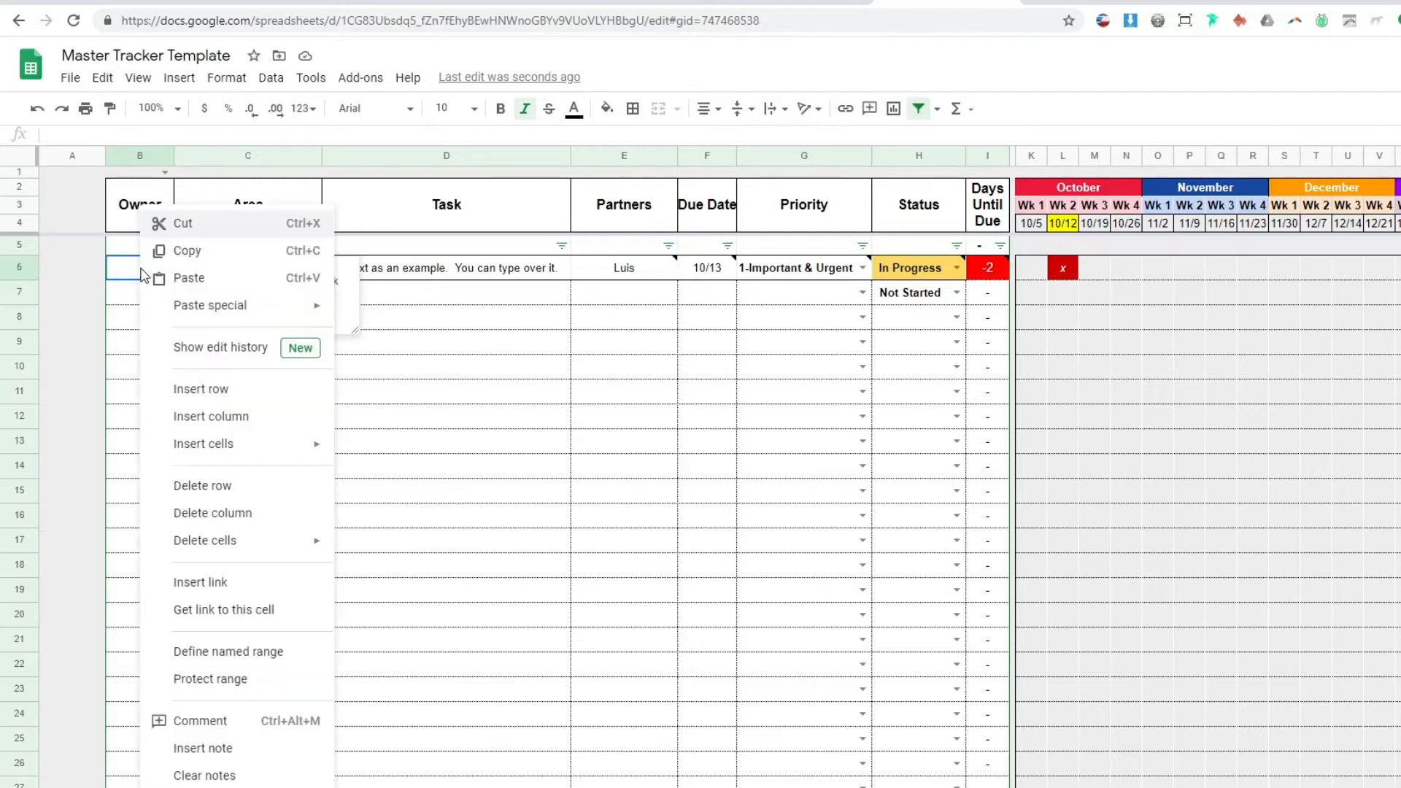
{"action": "left_click", "coordinate": [222, 266]}
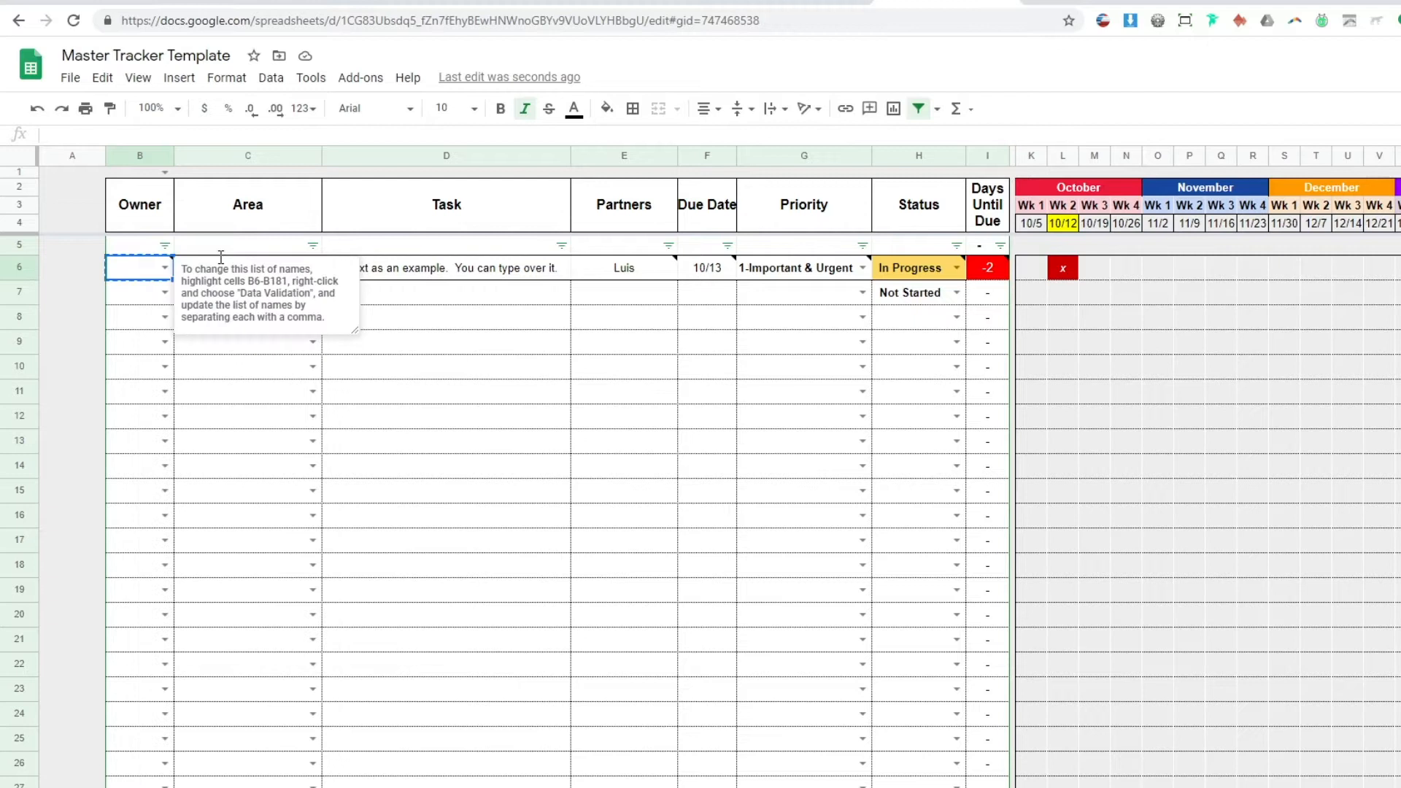
{"action": "left_click", "coordinate": [145, 300]}
{"action": "scroll", "coordinate": [145, 300], "scroll_direction": "down", "scroll_amount": 10}
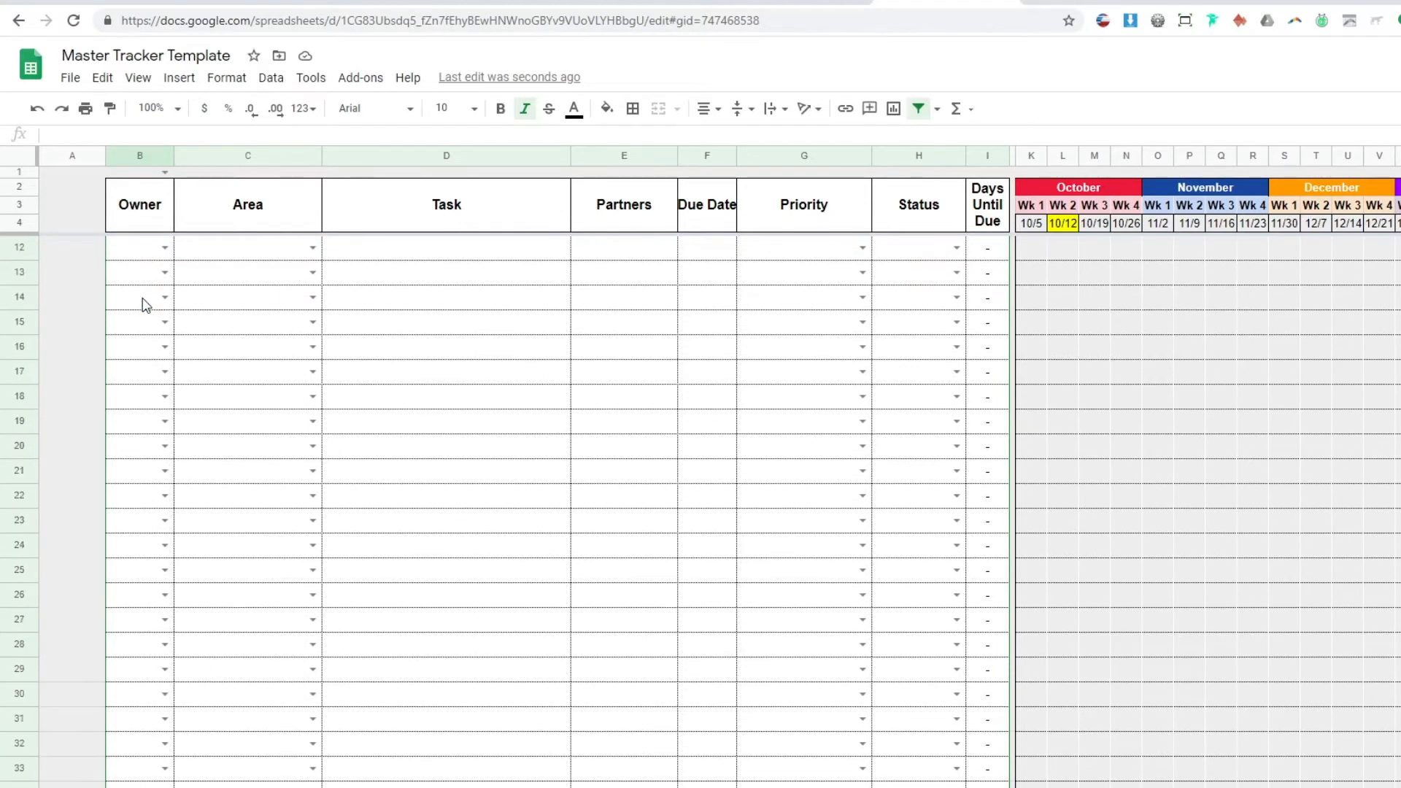
{"action": "scroll", "coordinate": [145, 304], "scroll_direction": "down", "scroll_amount": 20}
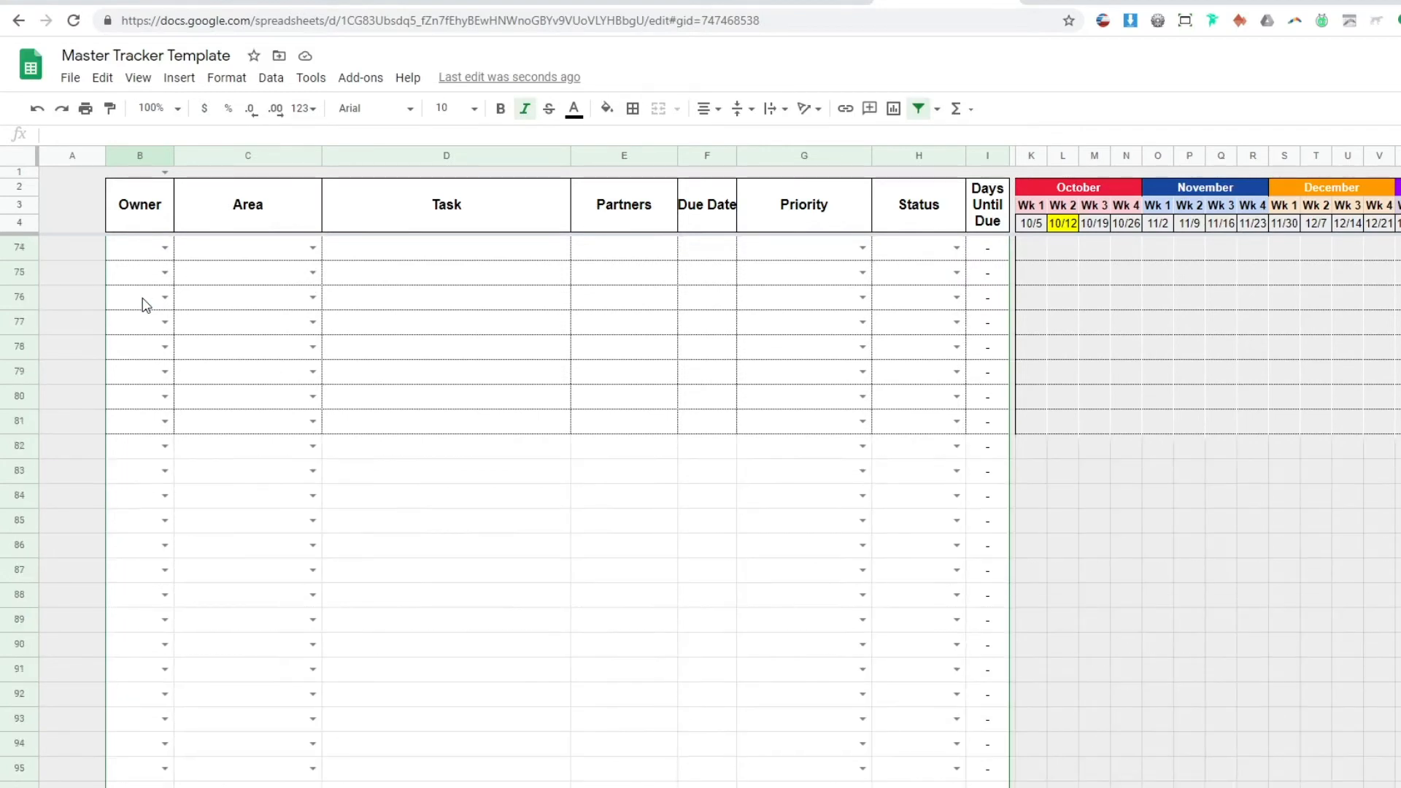
{"action": "scroll", "coordinate": [146, 304], "scroll_direction": "down", "scroll_amount": 1}
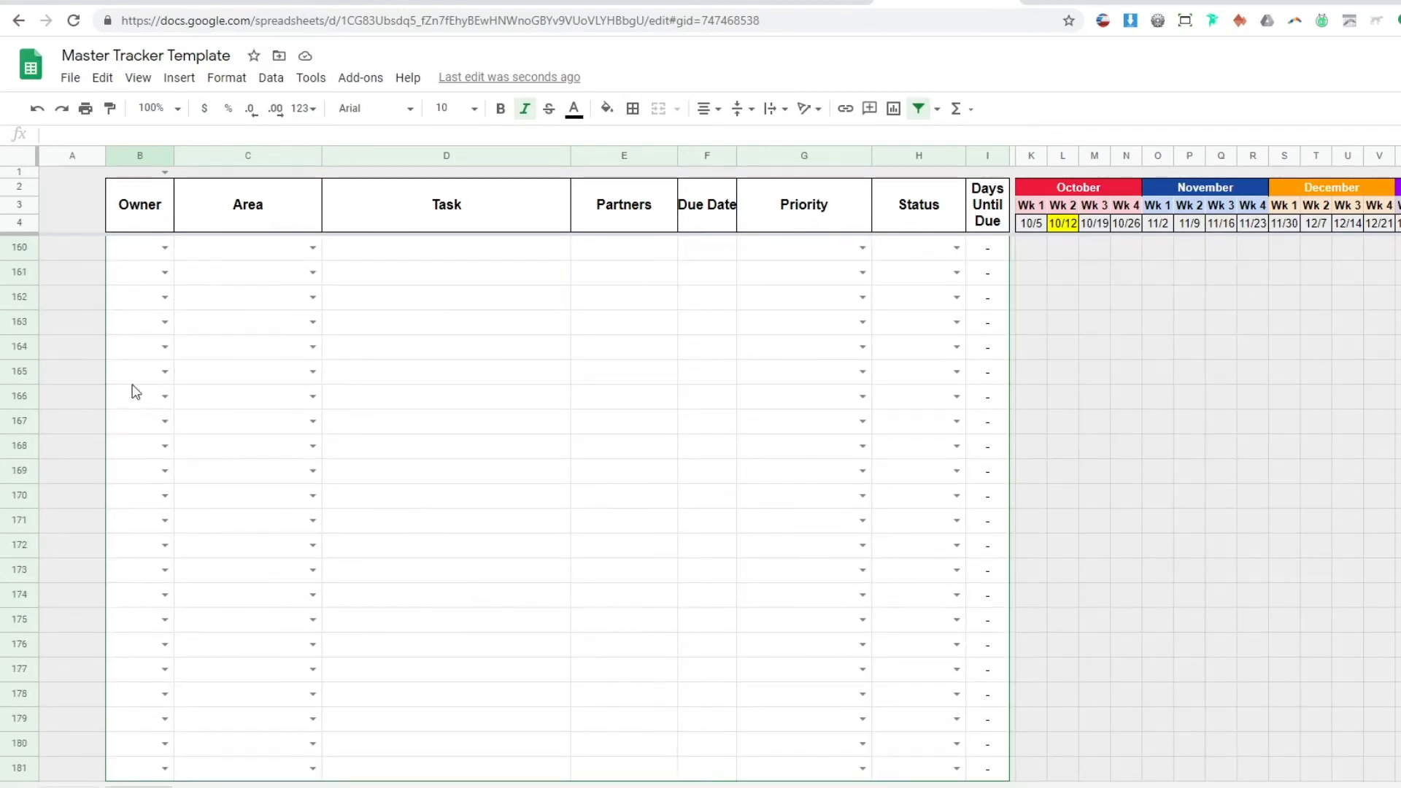
{"action": "left_click", "coordinate": [149, 779], "text": "shift"}
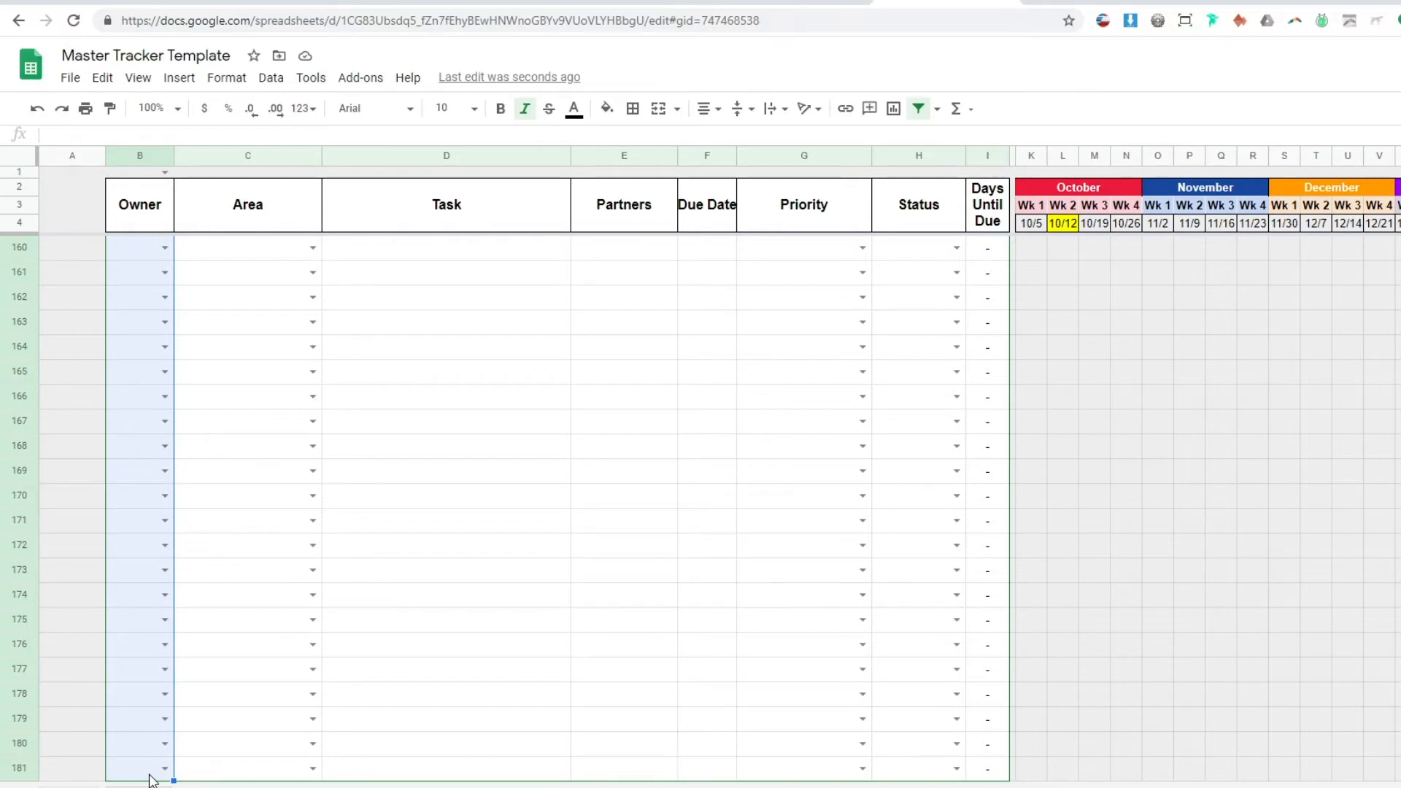
{"action": "right_click", "coordinate": [150, 779]}
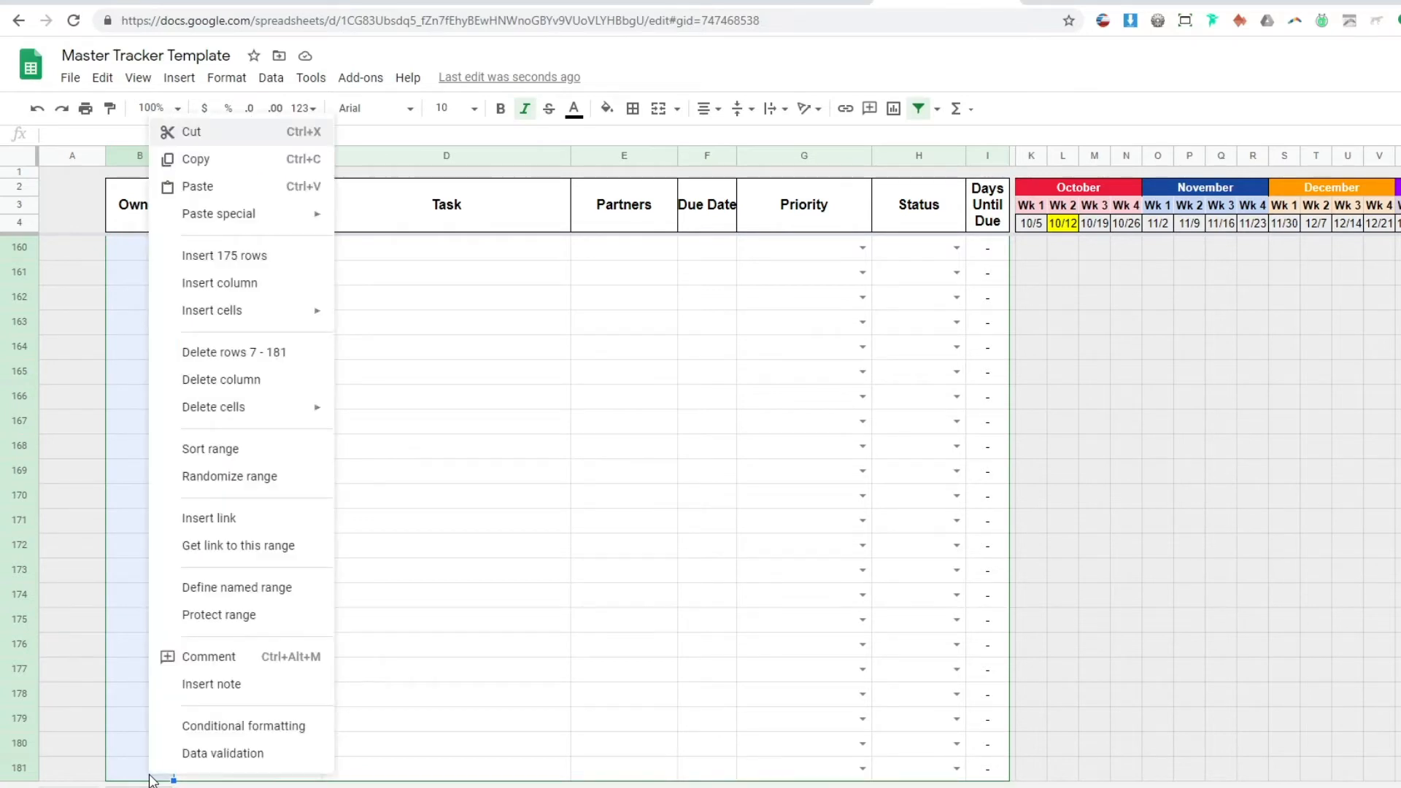
{"action": "mouse_move", "coordinate": [277, 219]}
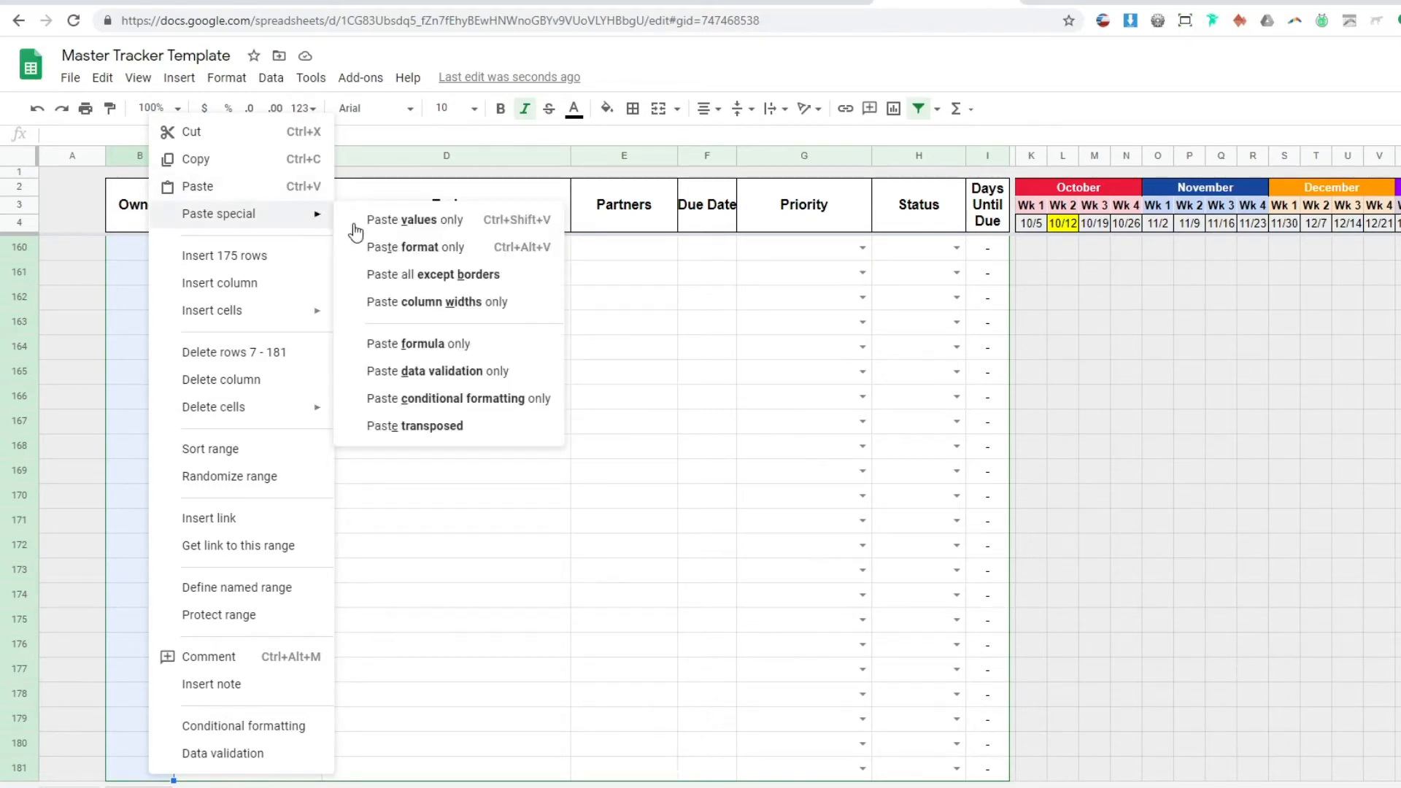
{"action": "left_click", "coordinate": [438, 371]}
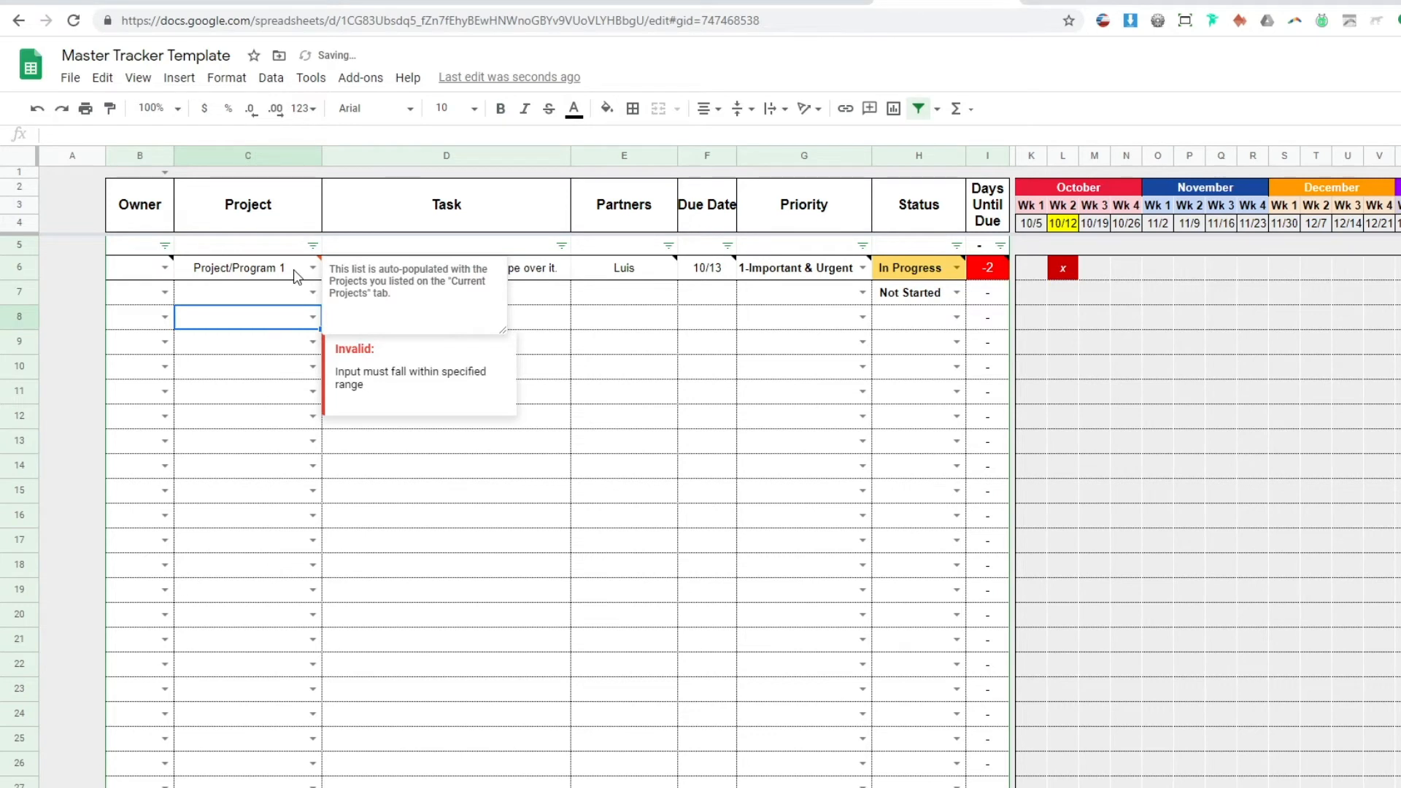
Read the note on cell C6 in the Project column and view its list of project choices.
{"action": "left_click", "coordinate": [295, 276]}
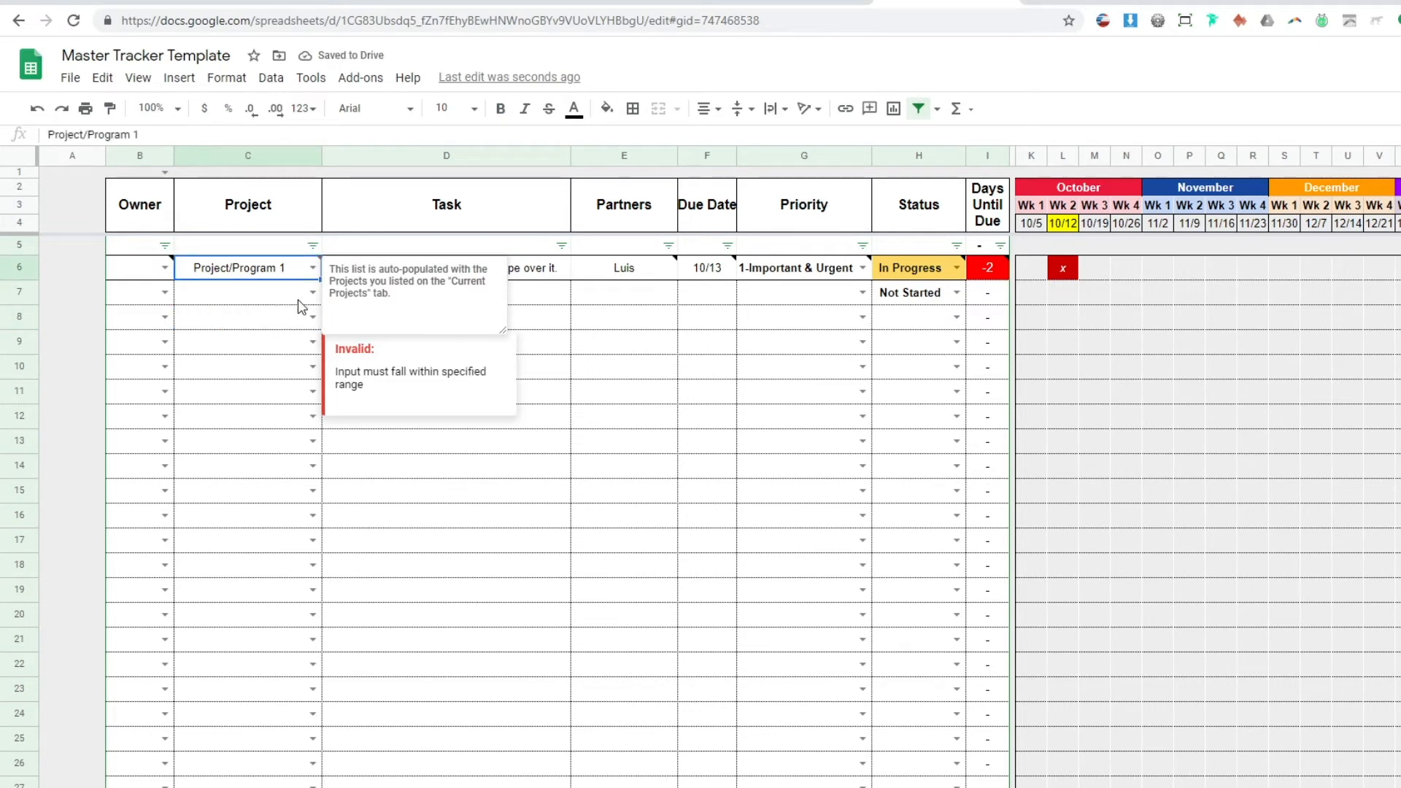
{"action": "left_click", "coordinate": [298, 298]}
{"action": "left_click", "coordinate": [307, 271]}
{"action": "left_click", "coordinate": [312, 270]}
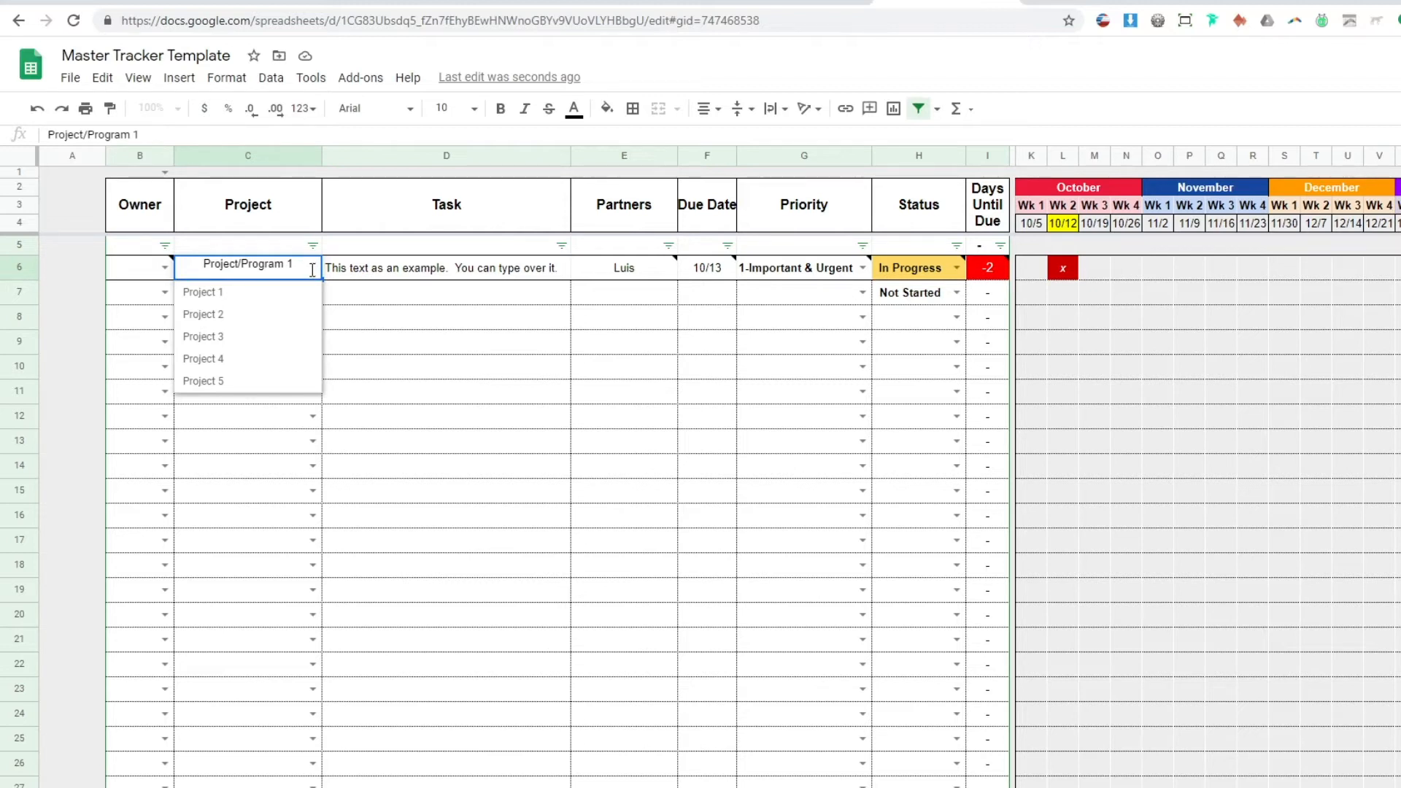
Examine the October timeline header and the calendar for the Wk 1 date in K4.
{"action": "left_click", "coordinate": [1101, 184]}
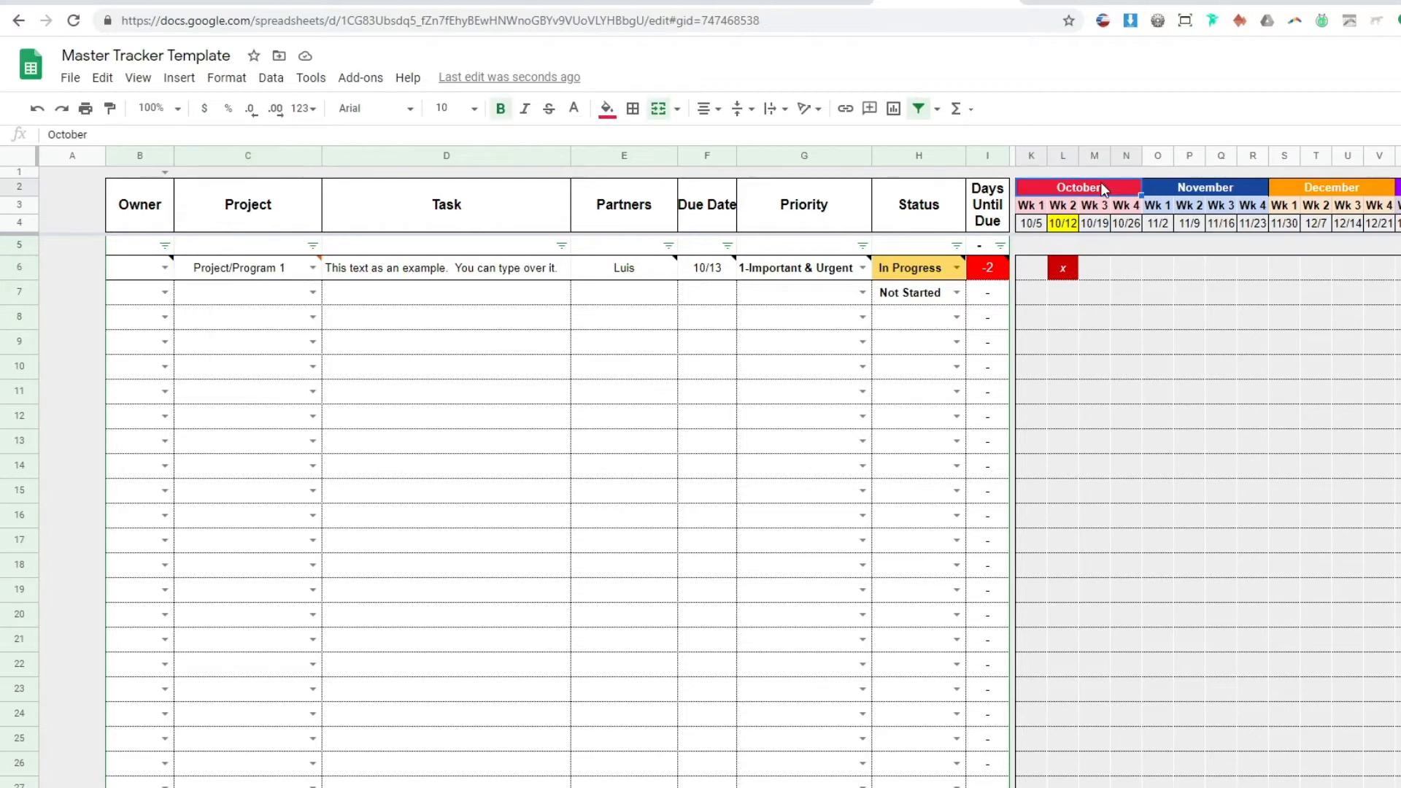
{"action": "left_click", "coordinate": [1033, 225]}
{"action": "double_click", "coordinate": [1033, 226]}
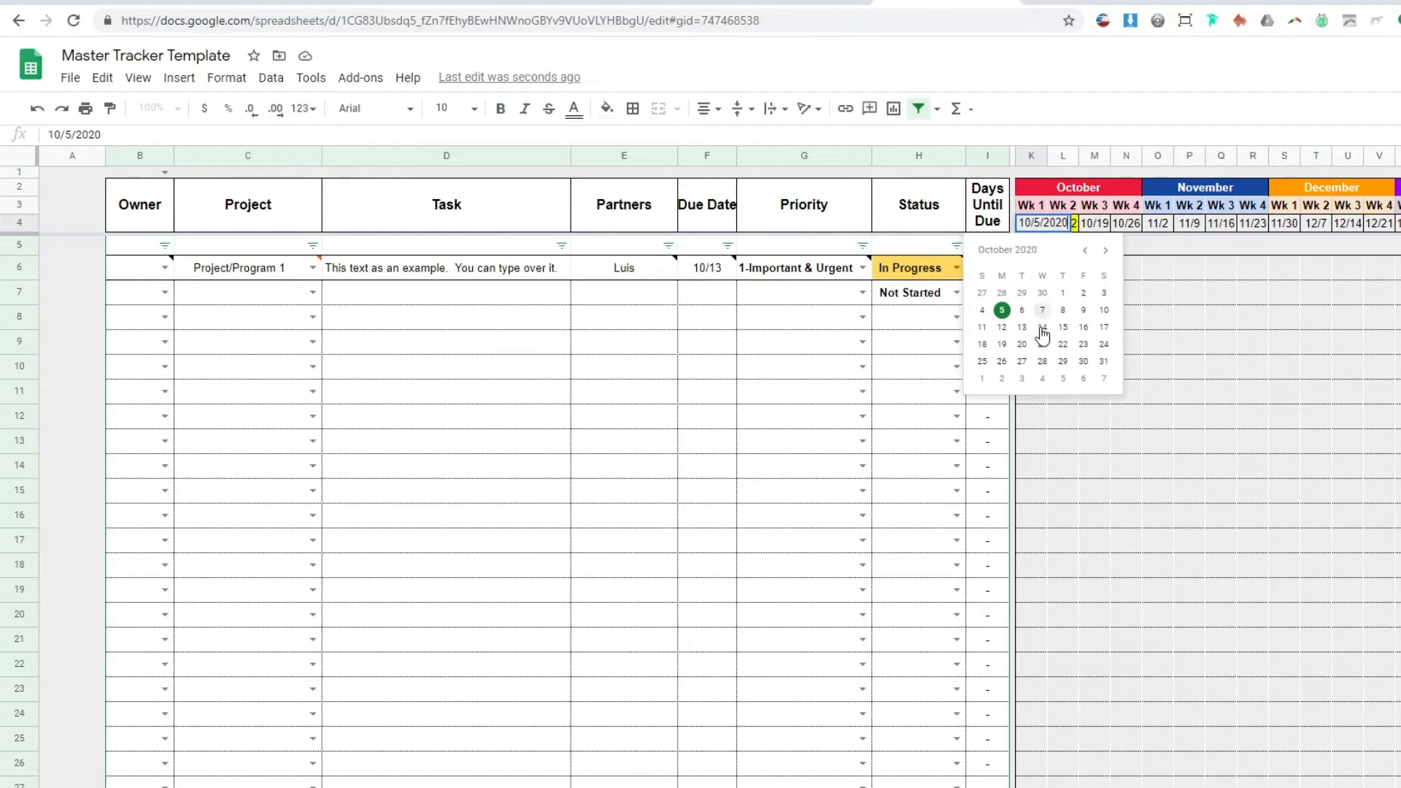
{"action": "left_click", "coordinate": [1072, 191]}
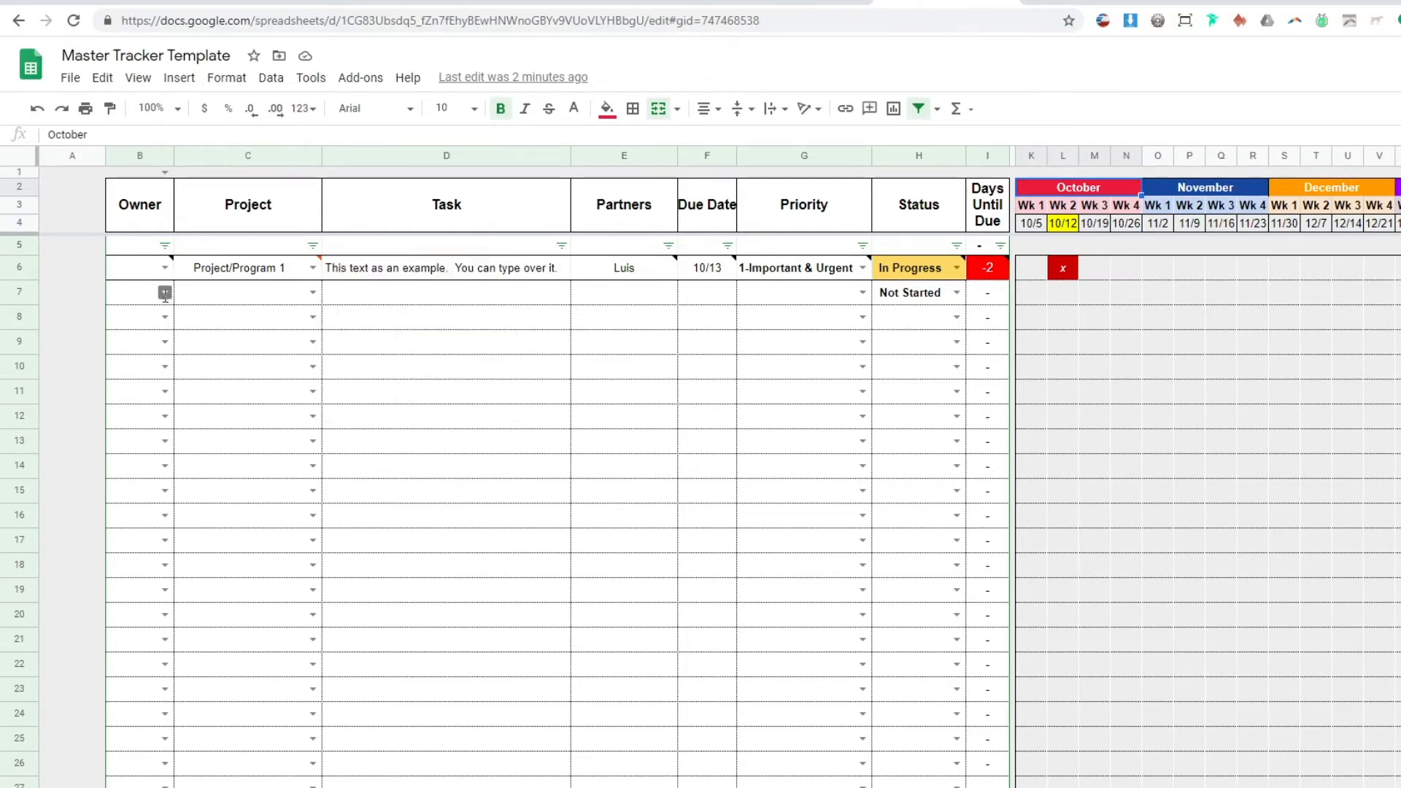
Choose the second listed owner for row 7 in B7 and set its project to Project 2.
{"action": "left_click", "coordinate": [165, 292]}
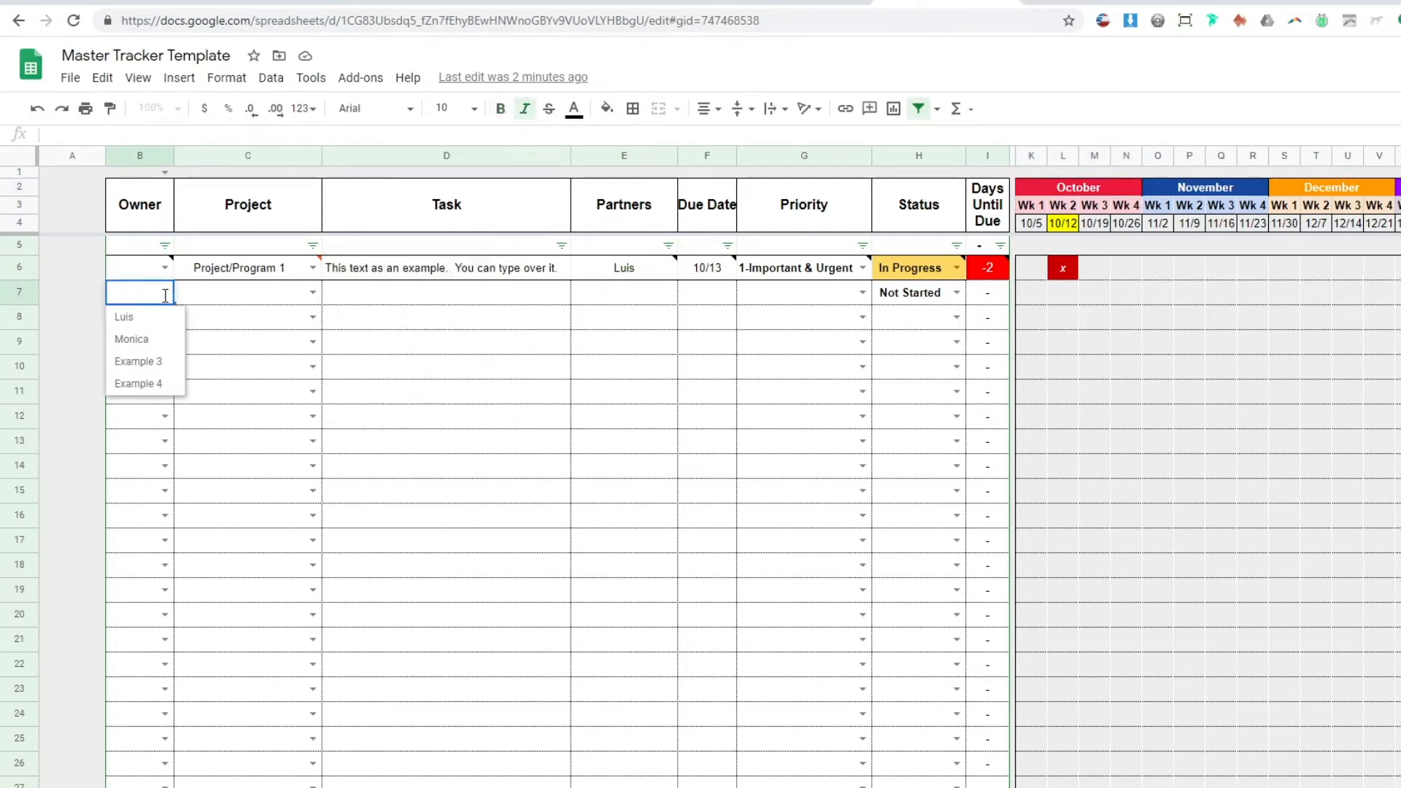
{"action": "left_click", "coordinate": [133, 339]}
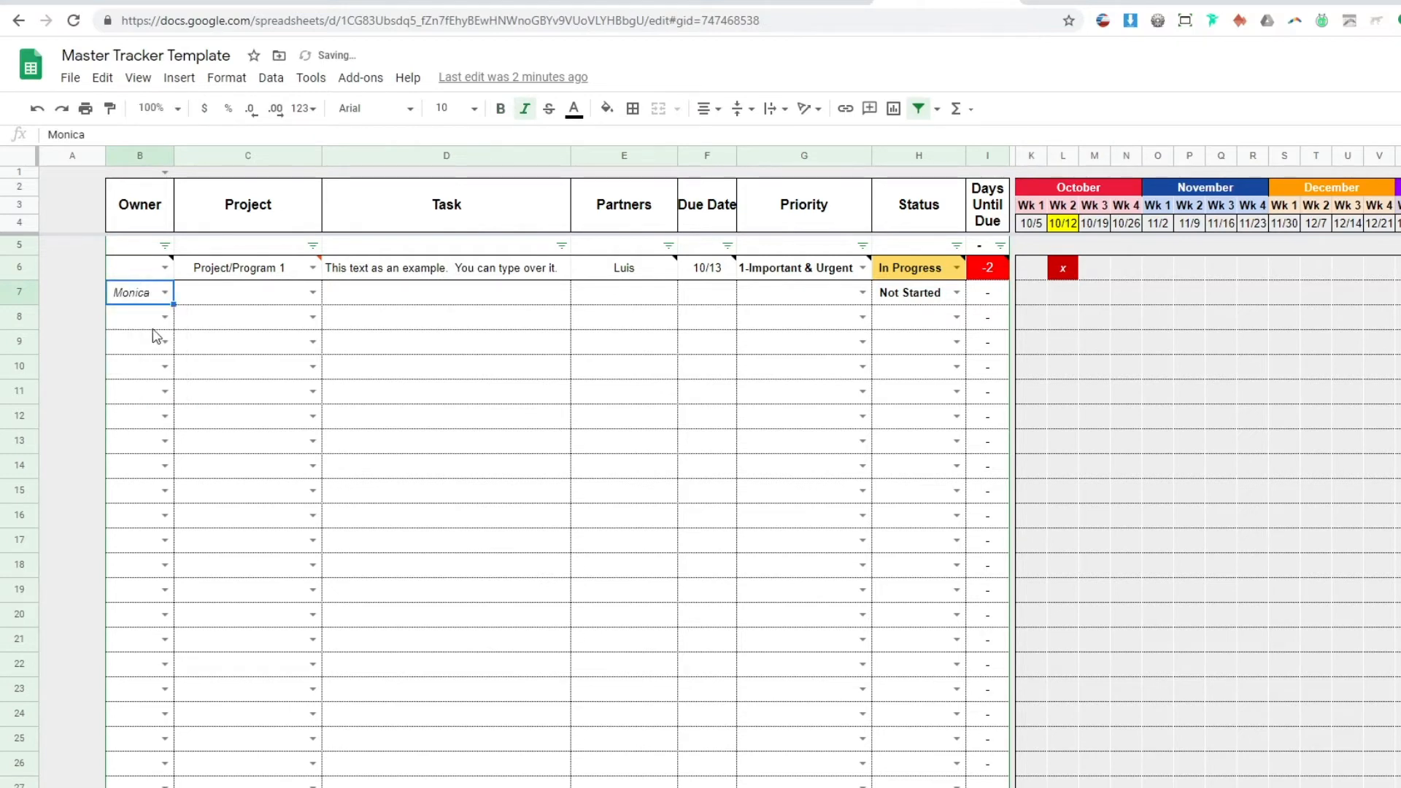
{"action": "left_click", "coordinate": [296, 298]}
{"action": "left_click", "coordinate": [312, 292]}
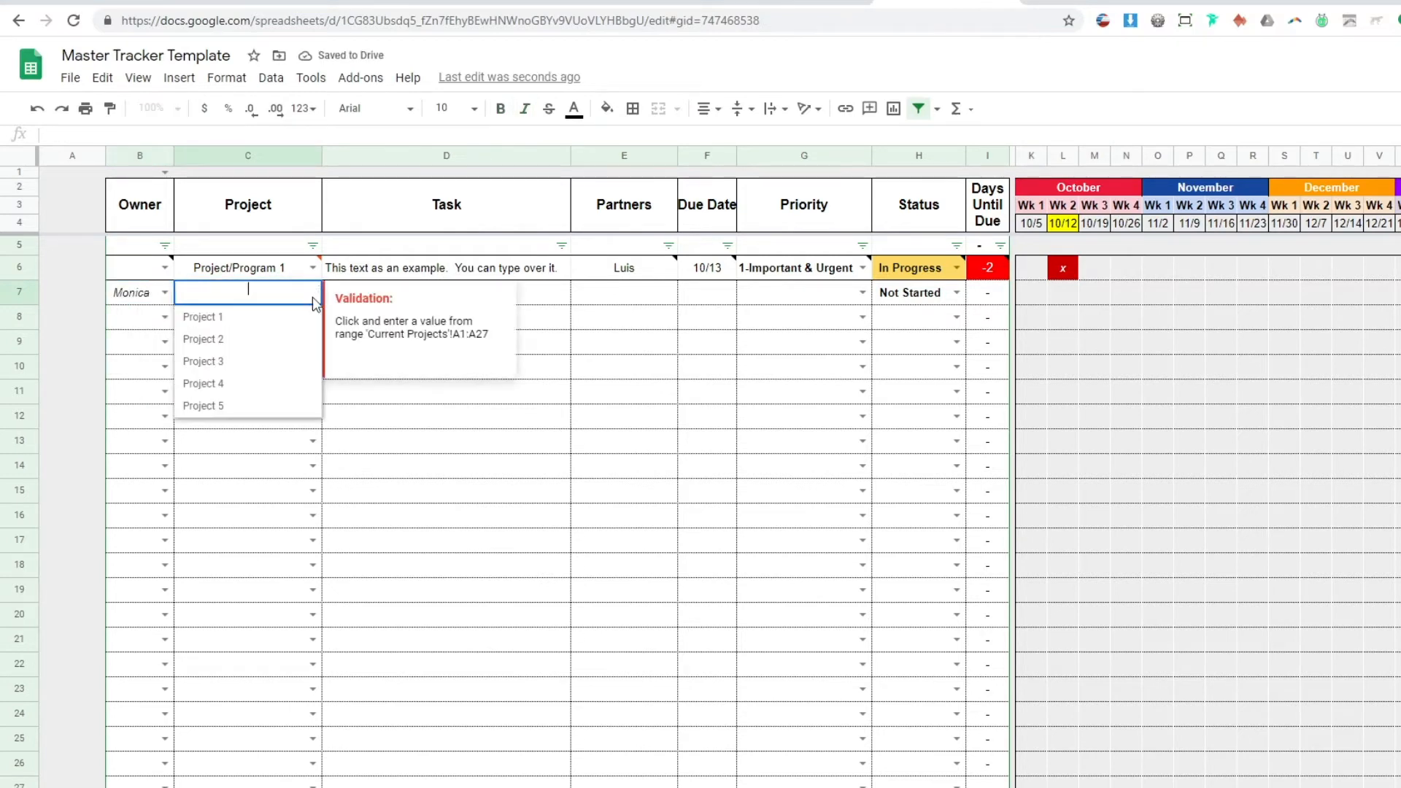
{"action": "left_click", "coordinate": [235, 342]}
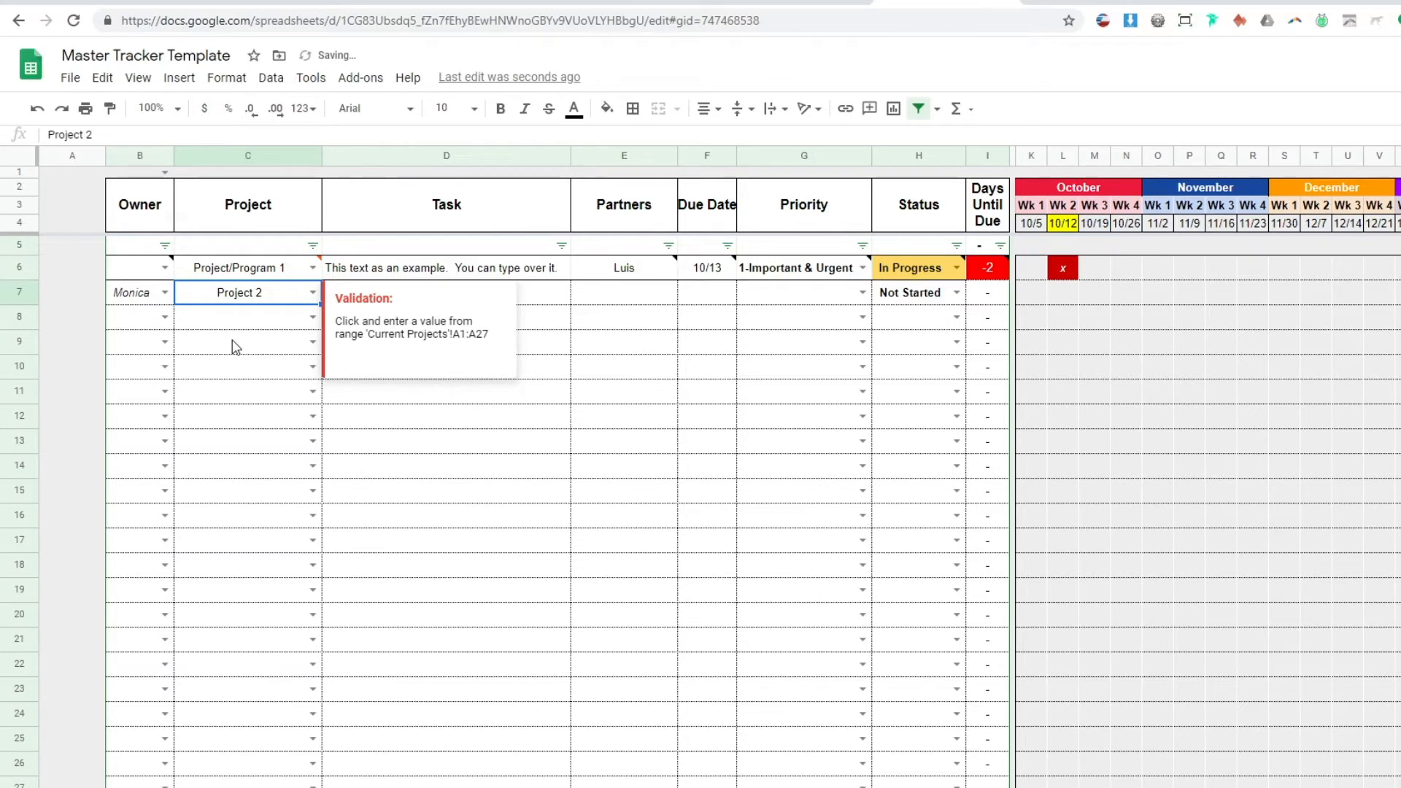
Enter the task "Create tutorial on using template." in D7 and the partner's name in E7.
{"action": "left_click", "coordinate": [416, 305]}
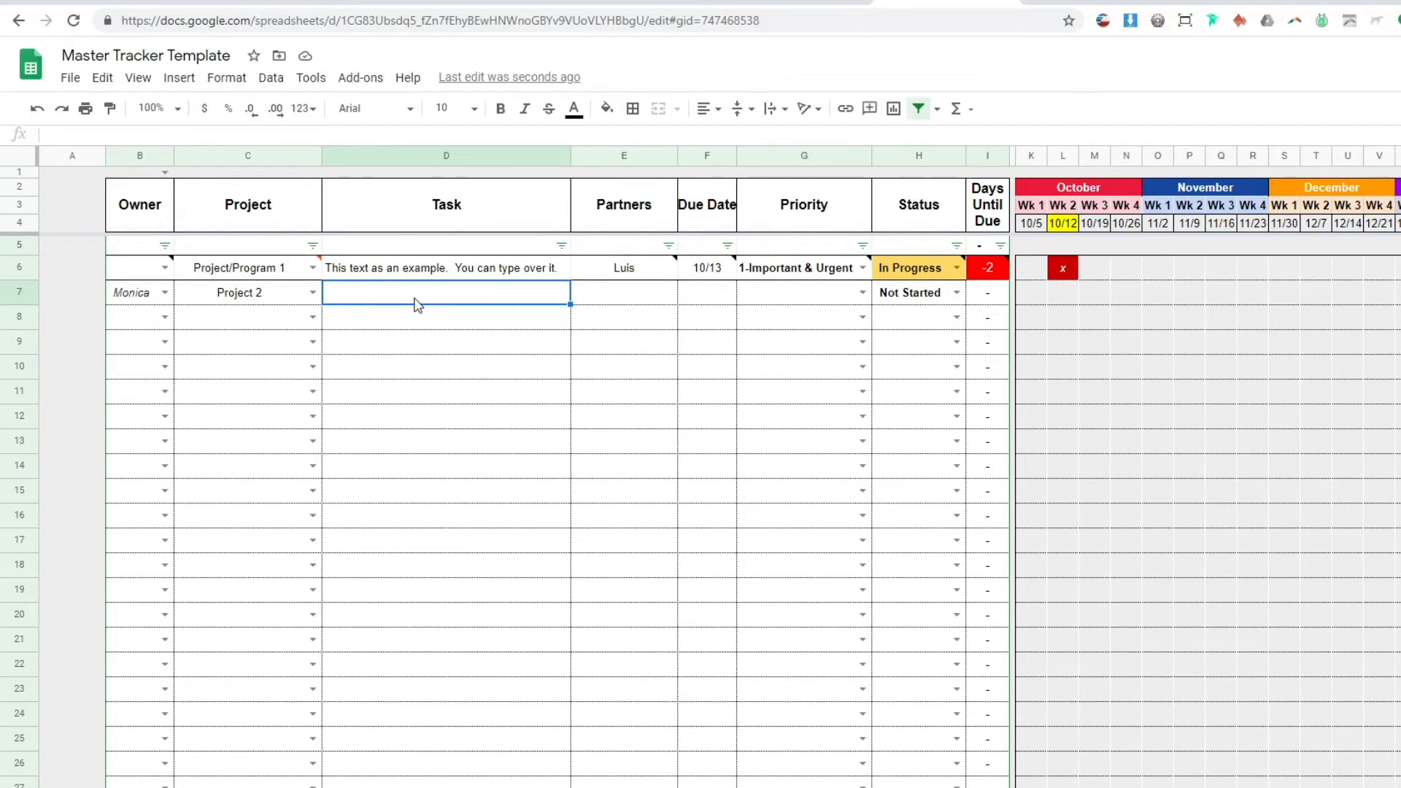
{"action": "type", "text": "Create tutorial on using template."}
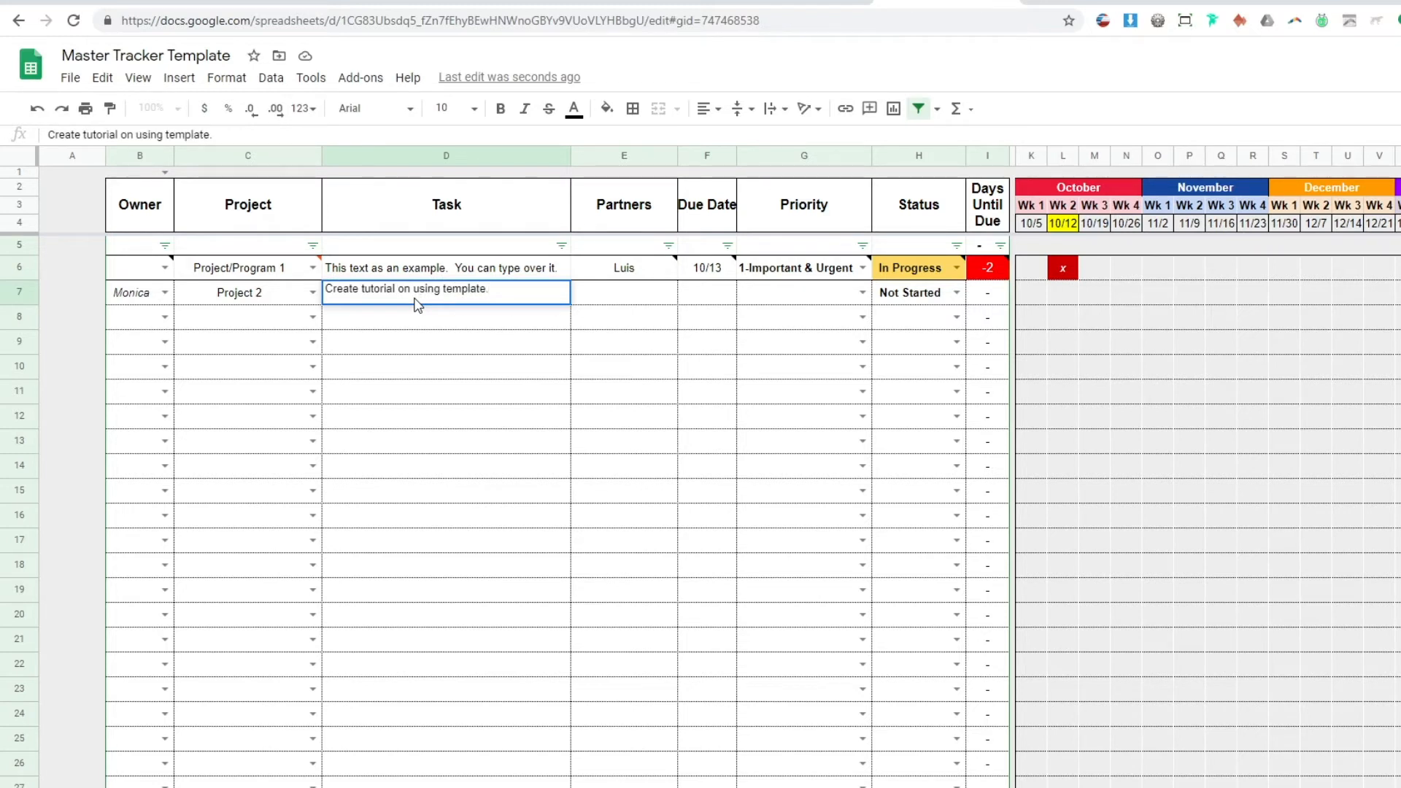
{"action": "key", "text": "Tab"}
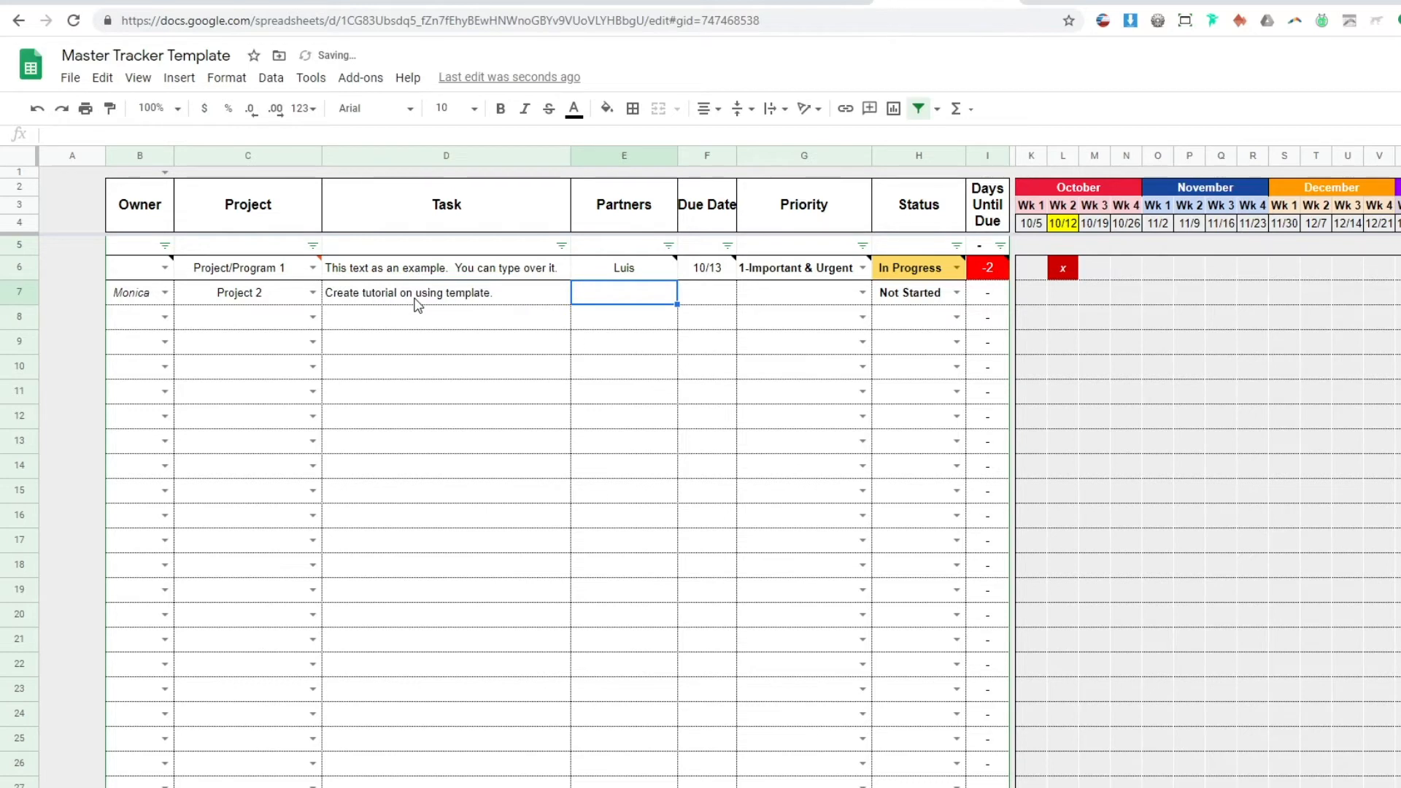
{"action": "type", "text": "Luis"}
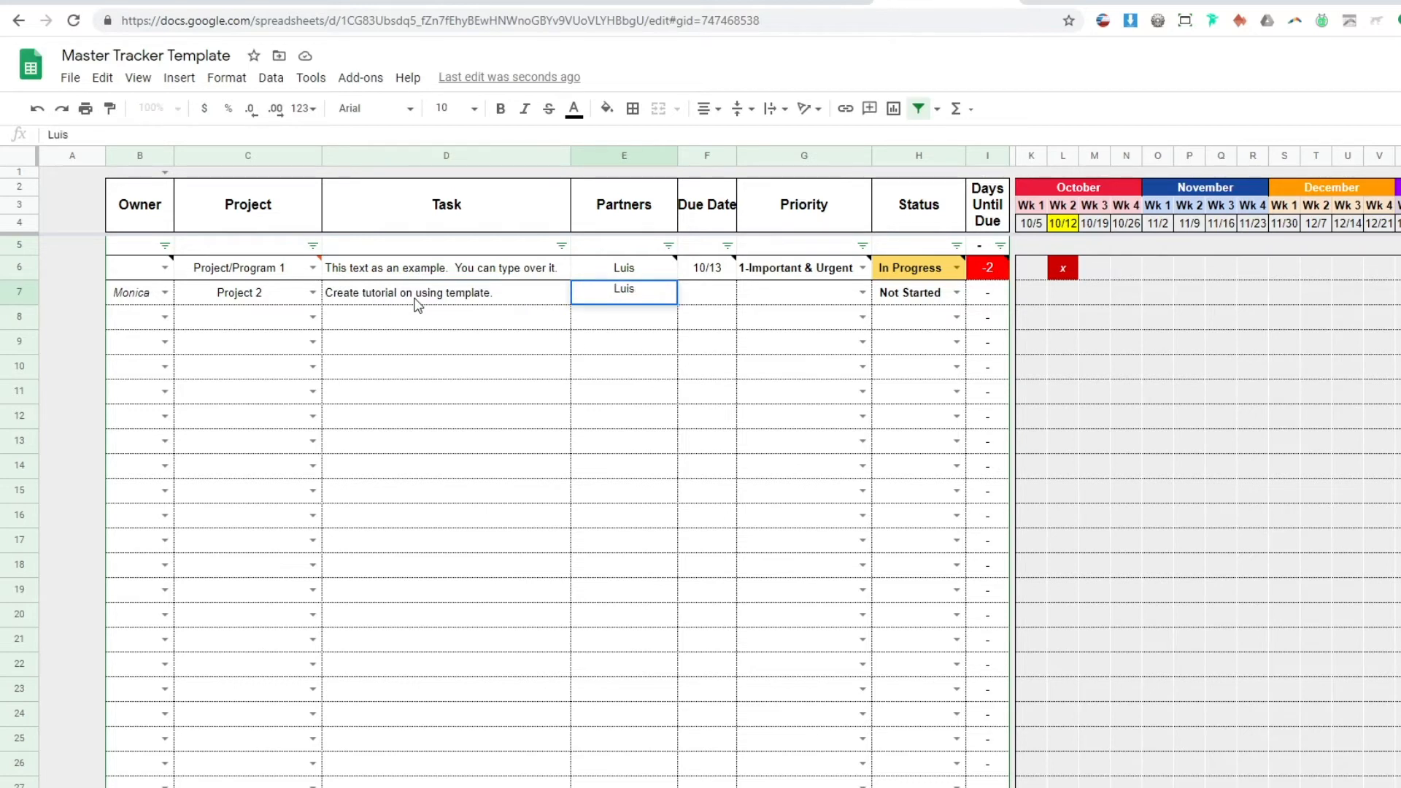
{"action": "key", "text": "Tab"}
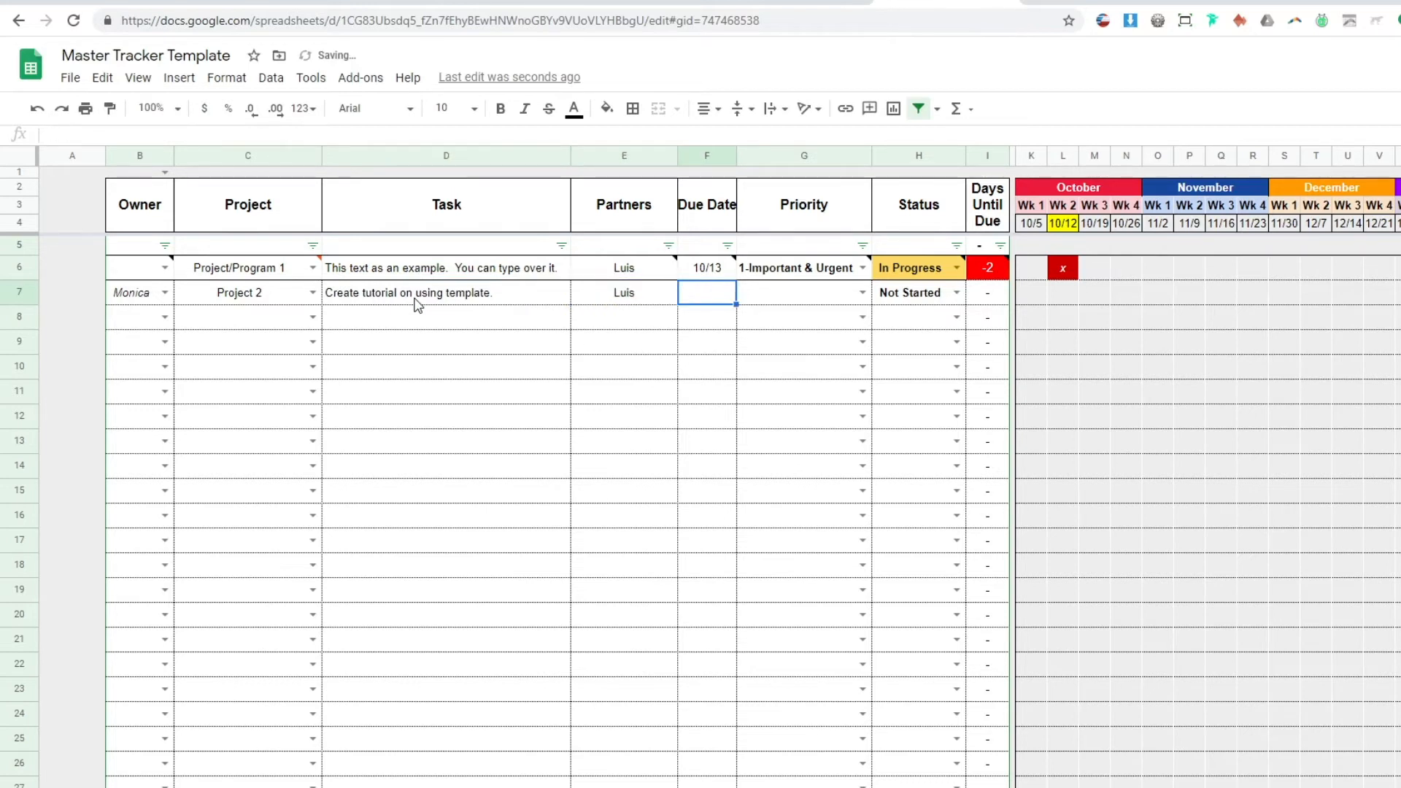
Set the row 7 due date to 10/15/2020 and its priority to 1-Important & Urgent.
{"action": "double_click", "coordinate": [704, 305]}
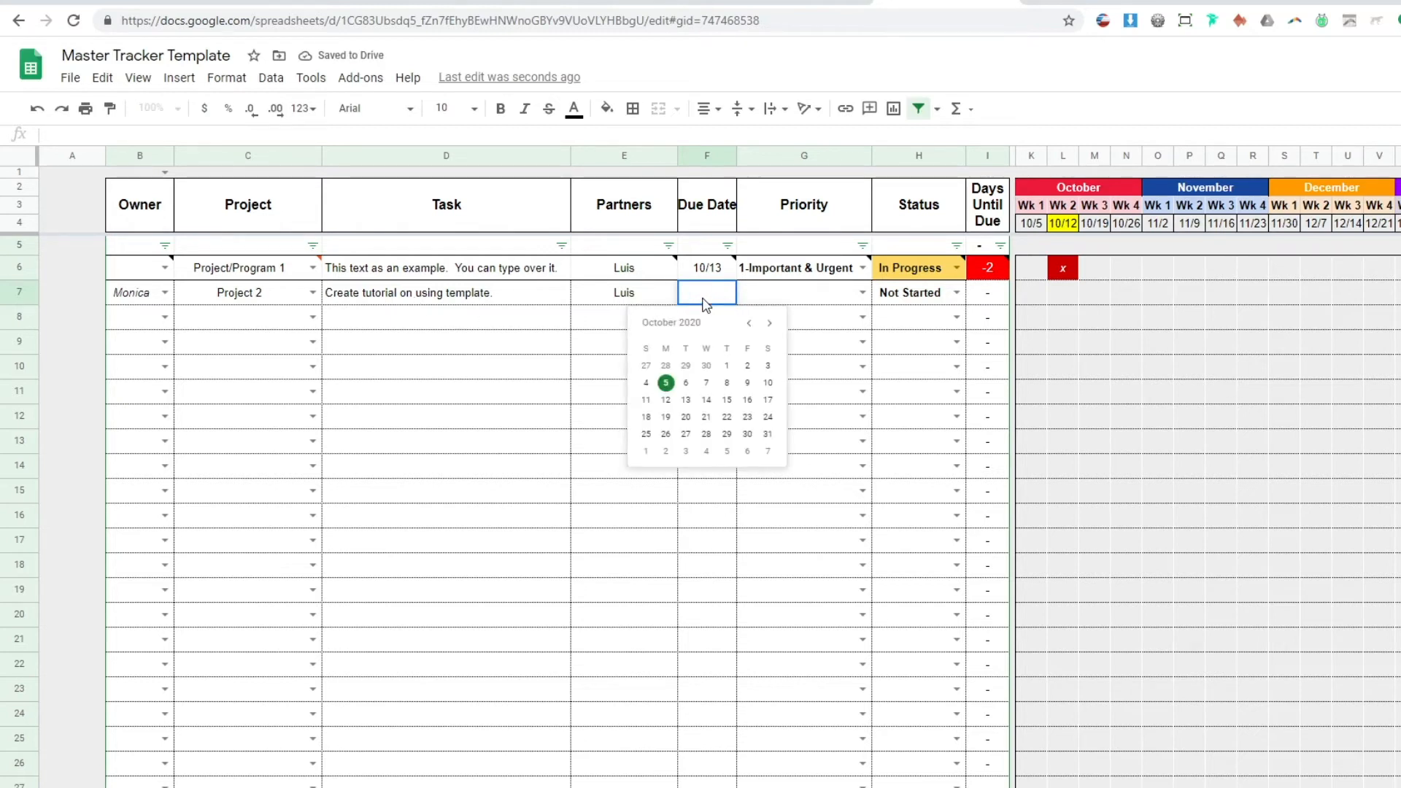
{"action": "left_click", "coordinate": [729, 401]}
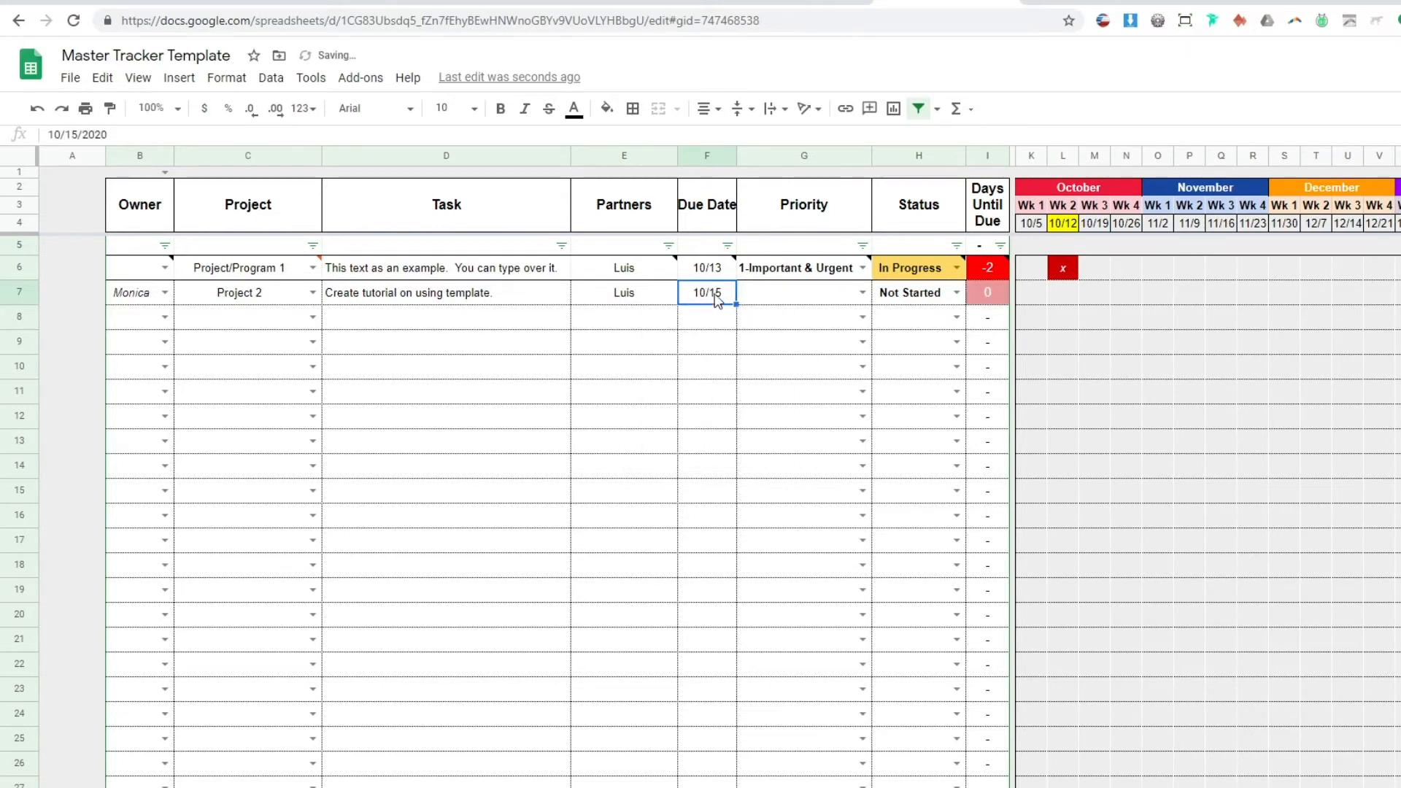
{"action": "left_click", "coordinate": [751, 295]}
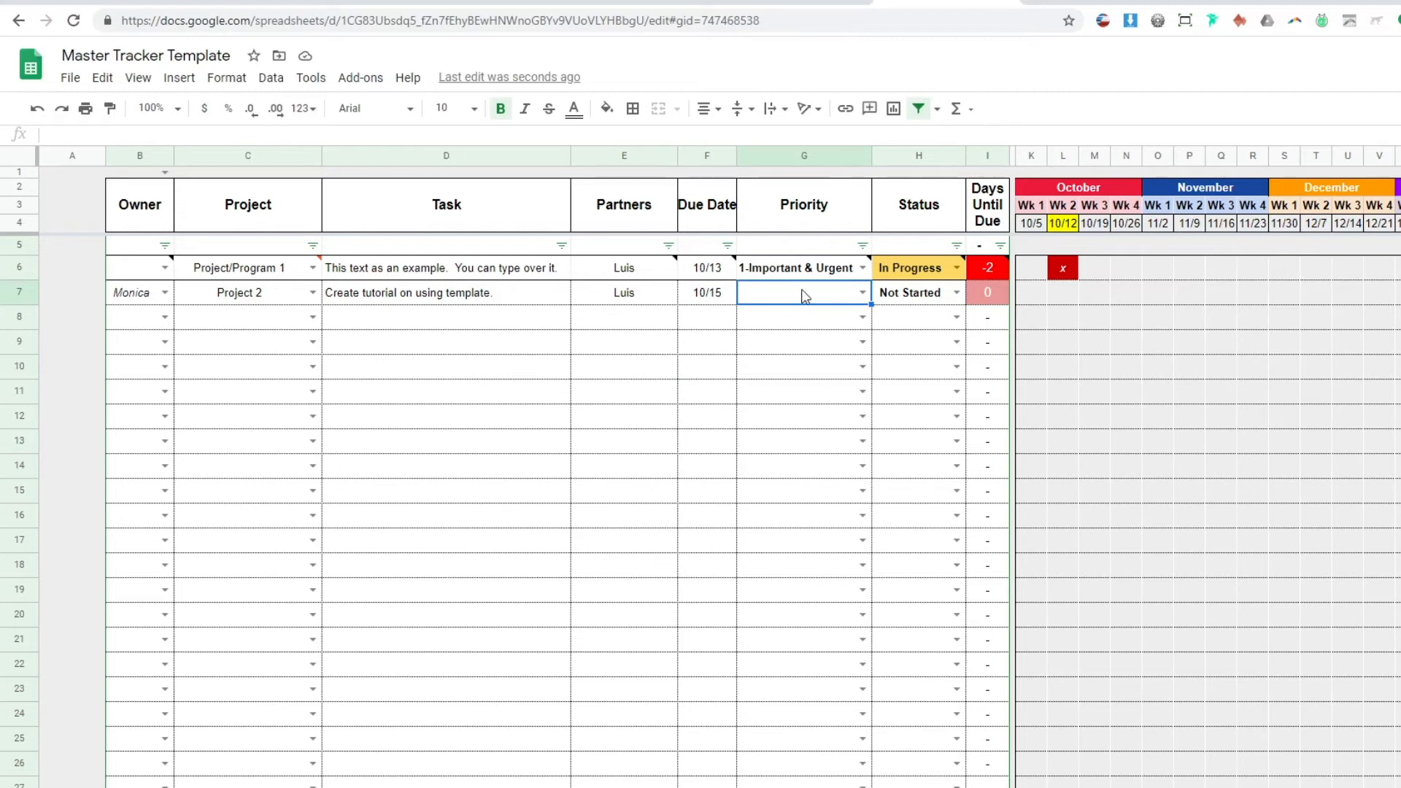
{"action": "left_click", "coordinate": [862, 293]}
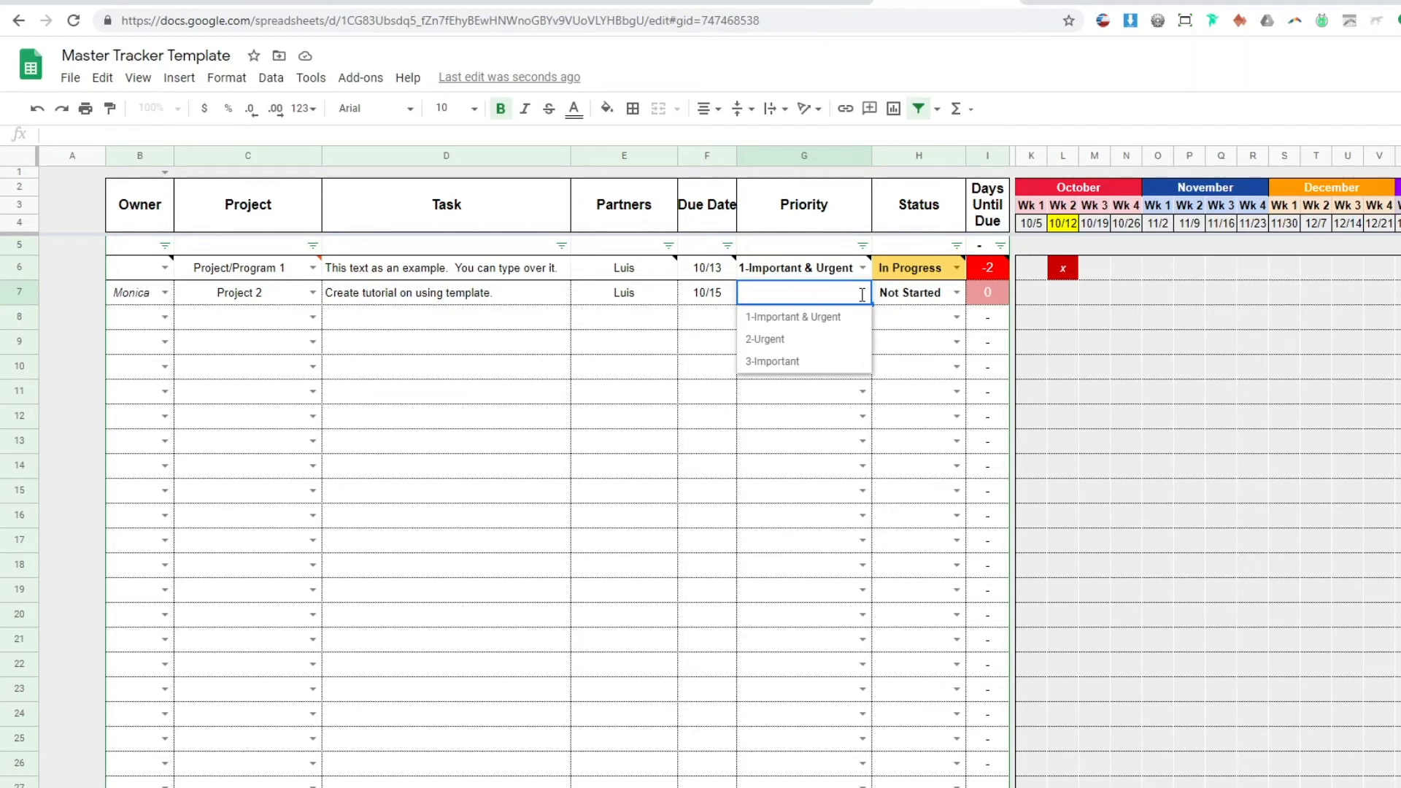
{"action": "left_click", "coordinate": [832, 318]}
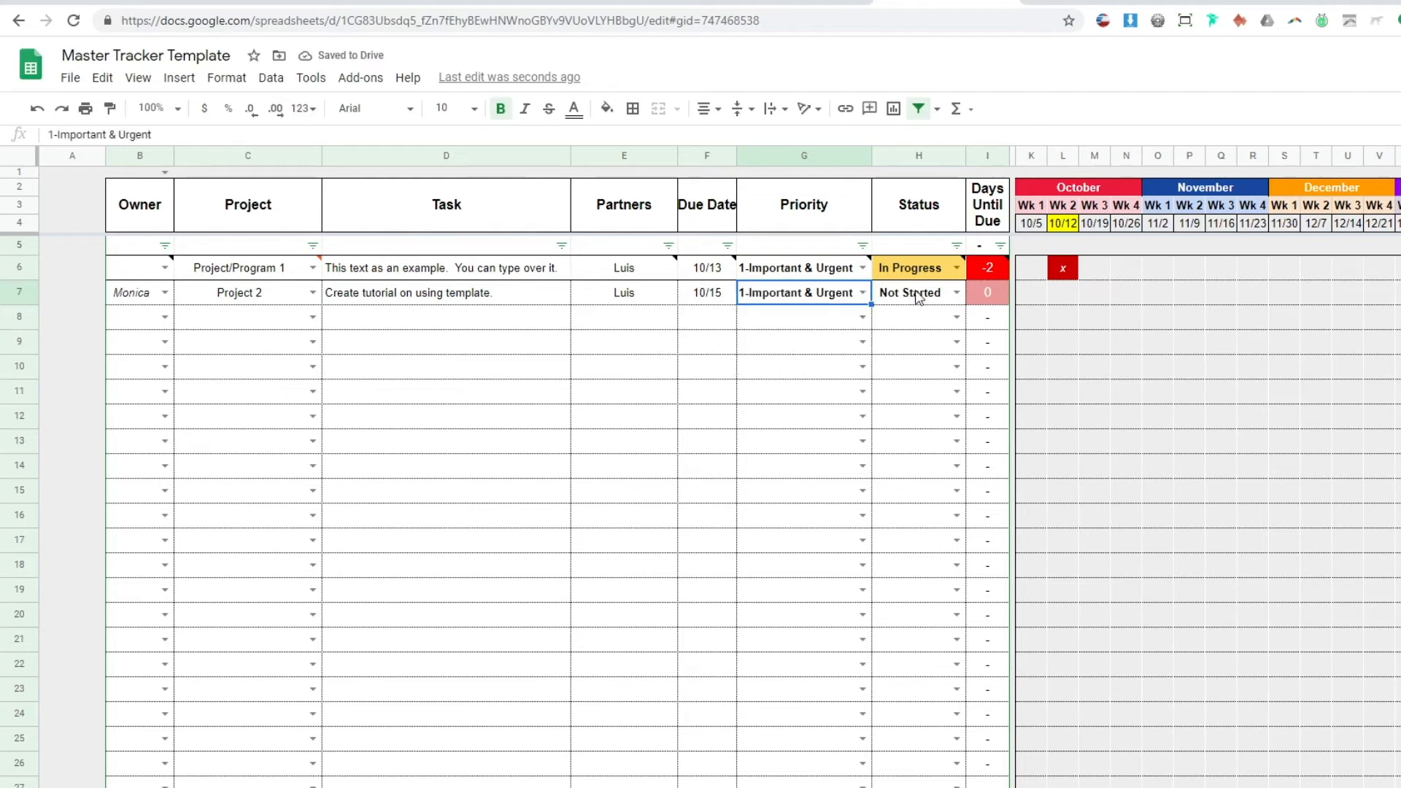
Try the In Progress and Completed statuses in H7 and examine the Days Until Due formula in I7.
{"action": "double_click", "coordinate": [953, 292]}
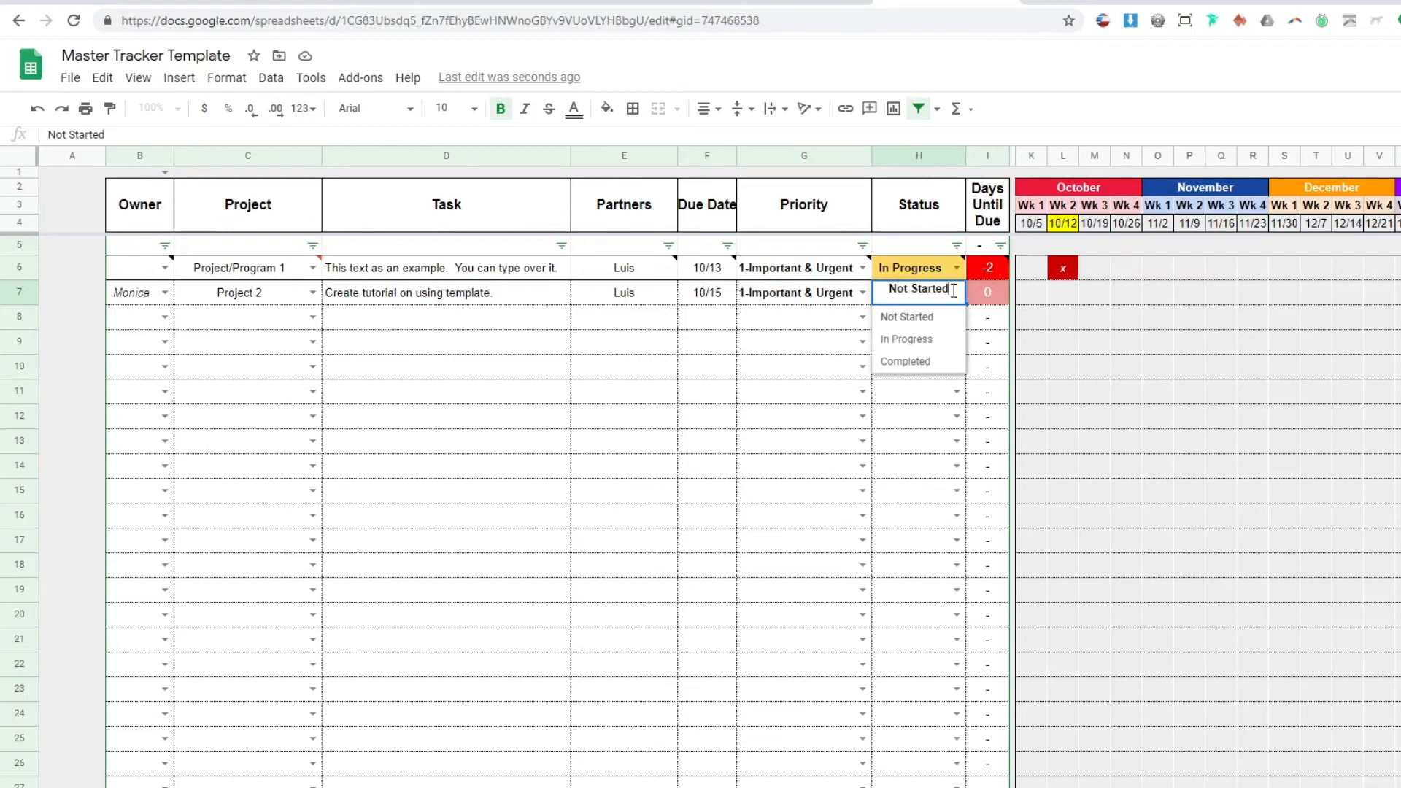
{"action": "left_click", "coordinate": [913, 340]}
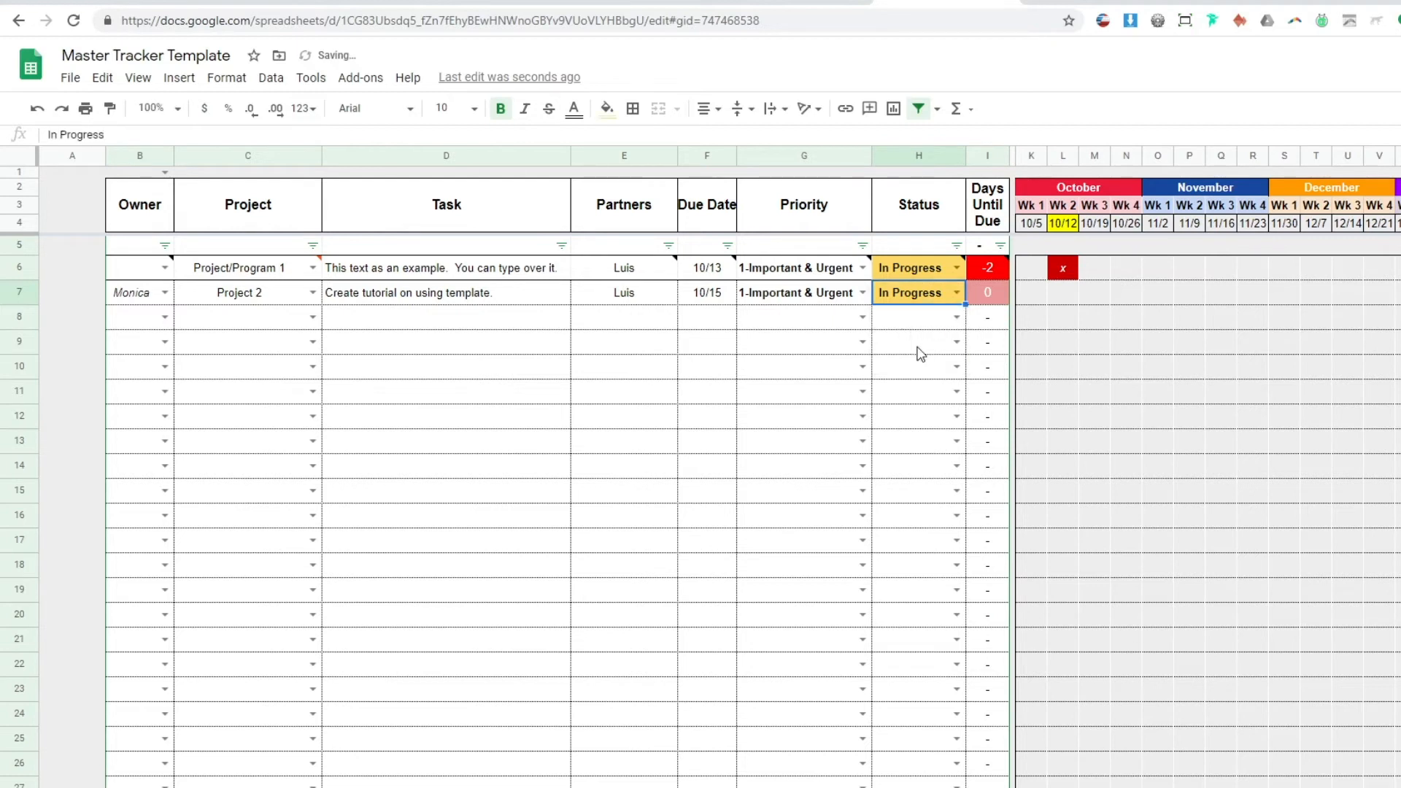
{"action": "left_click", "coordinate": [956, 294]}
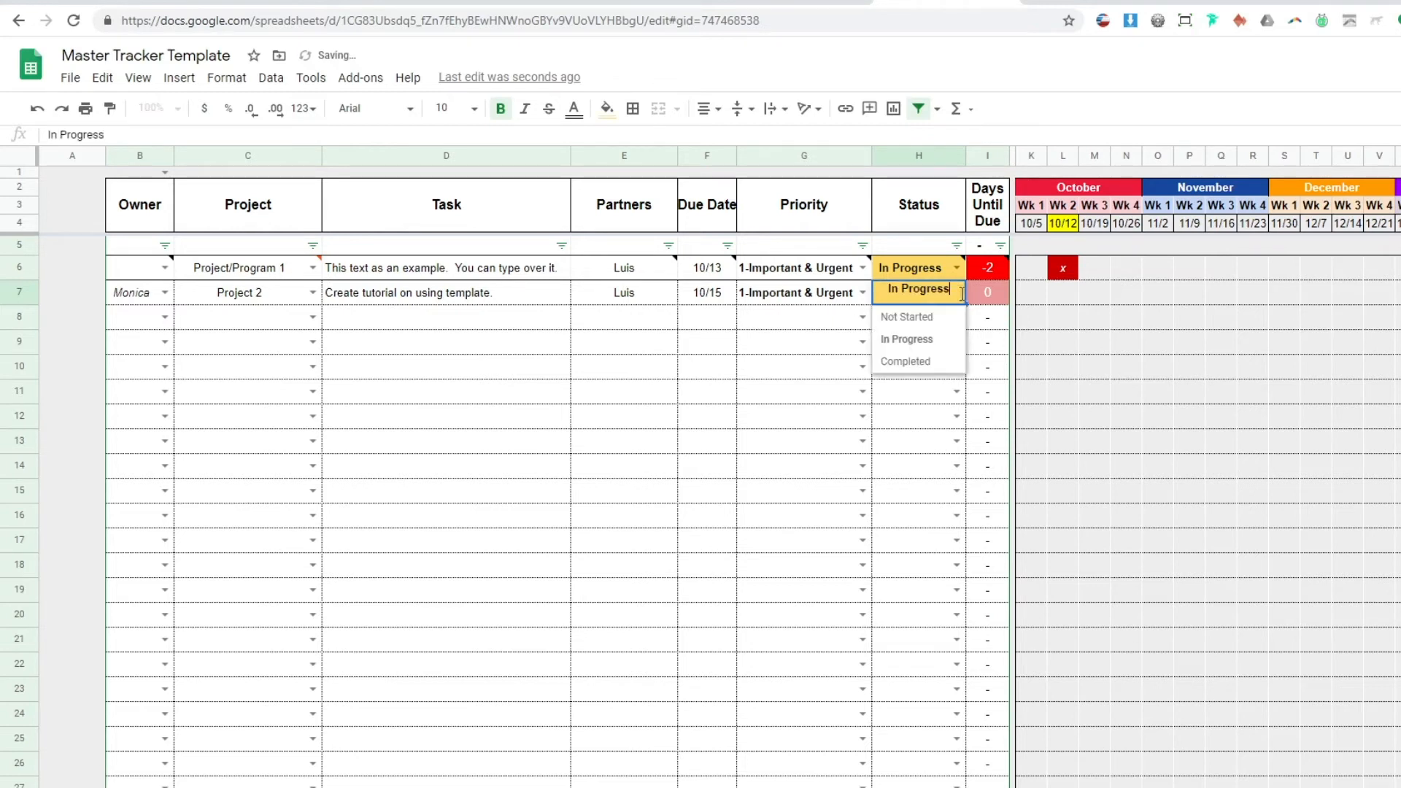
{"action": "left_click", "coordinate": [926, 363]}
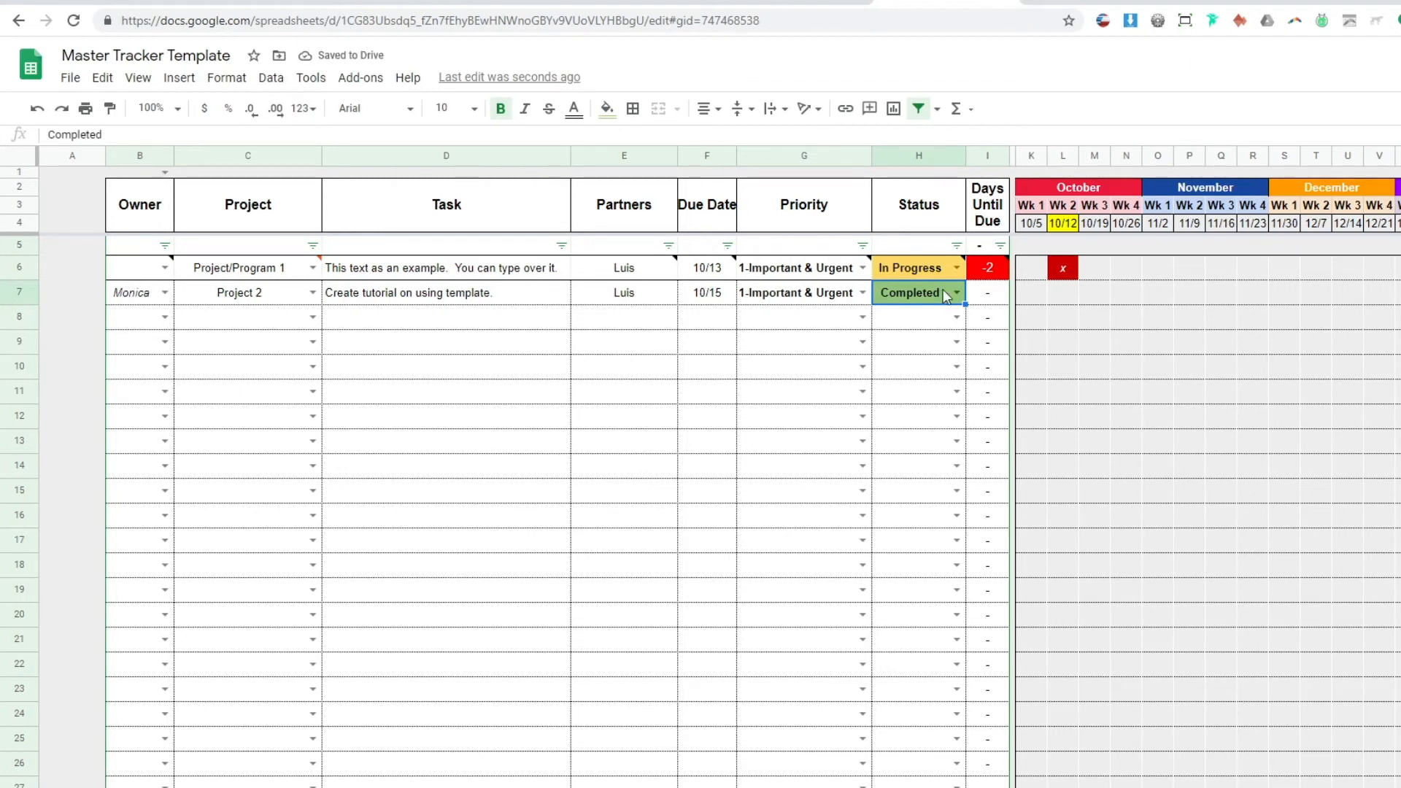
{"action": "left_click", "coordinate": [990, 295]}
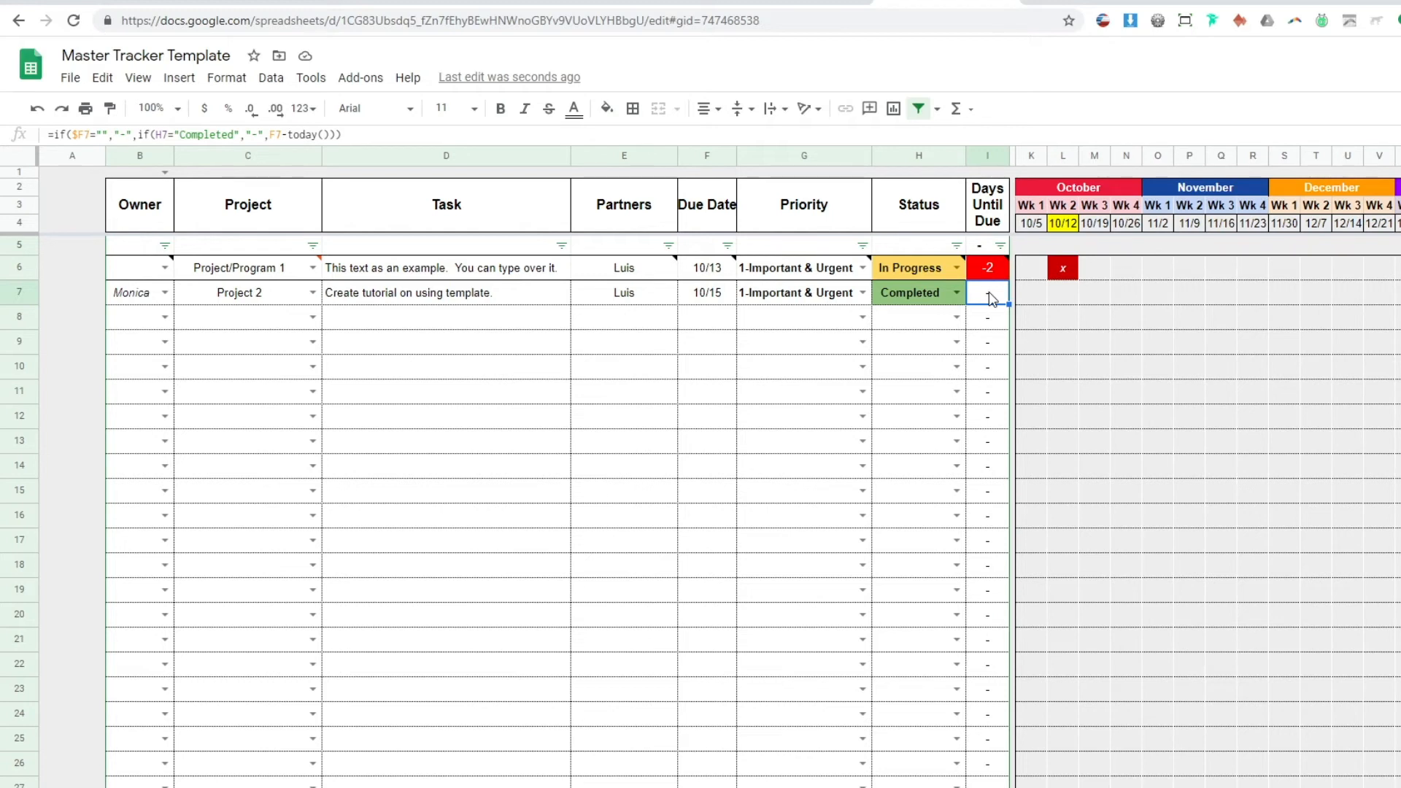
{"action": "left_click", "coordinate": [952, 294]}
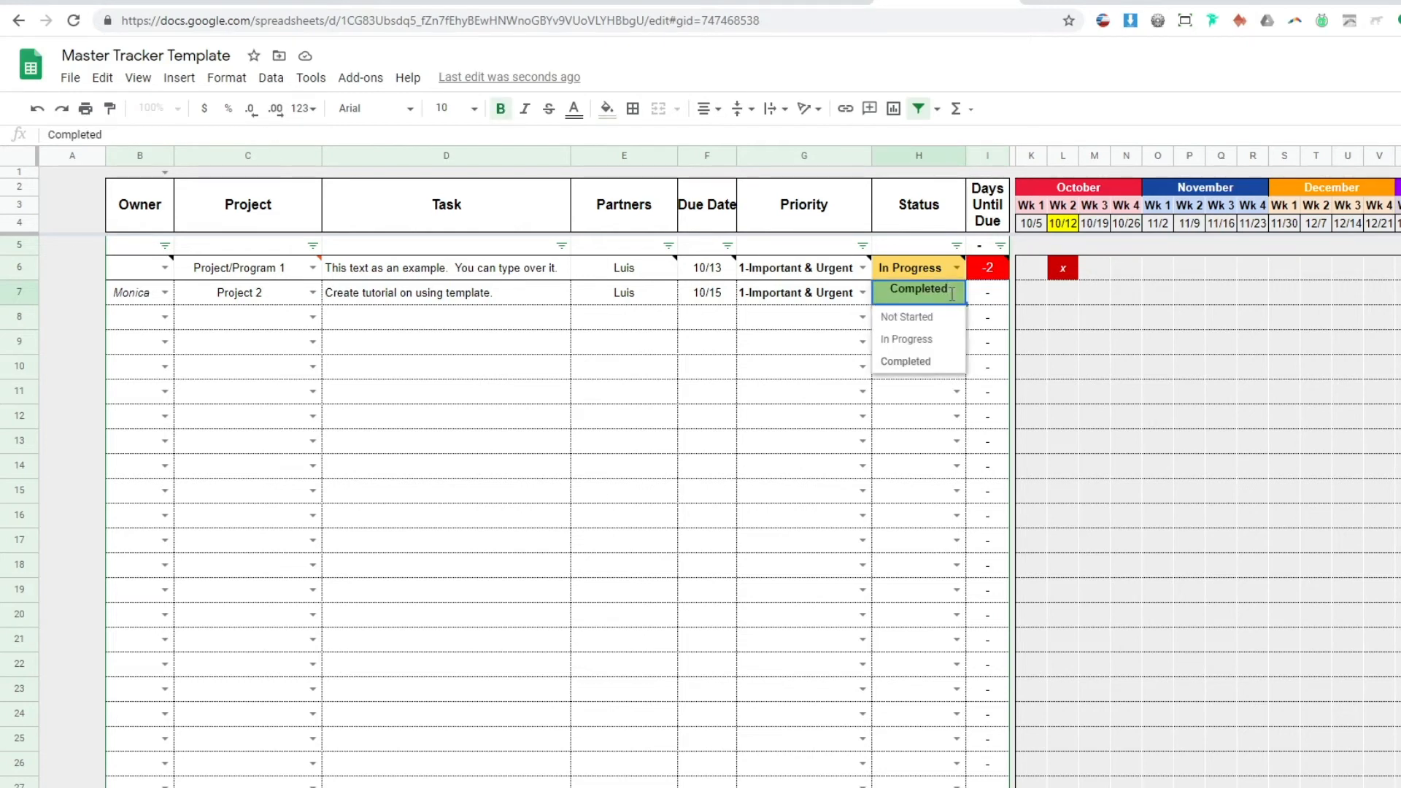
{"action": "left_click", "coordinate": [984, 294]}
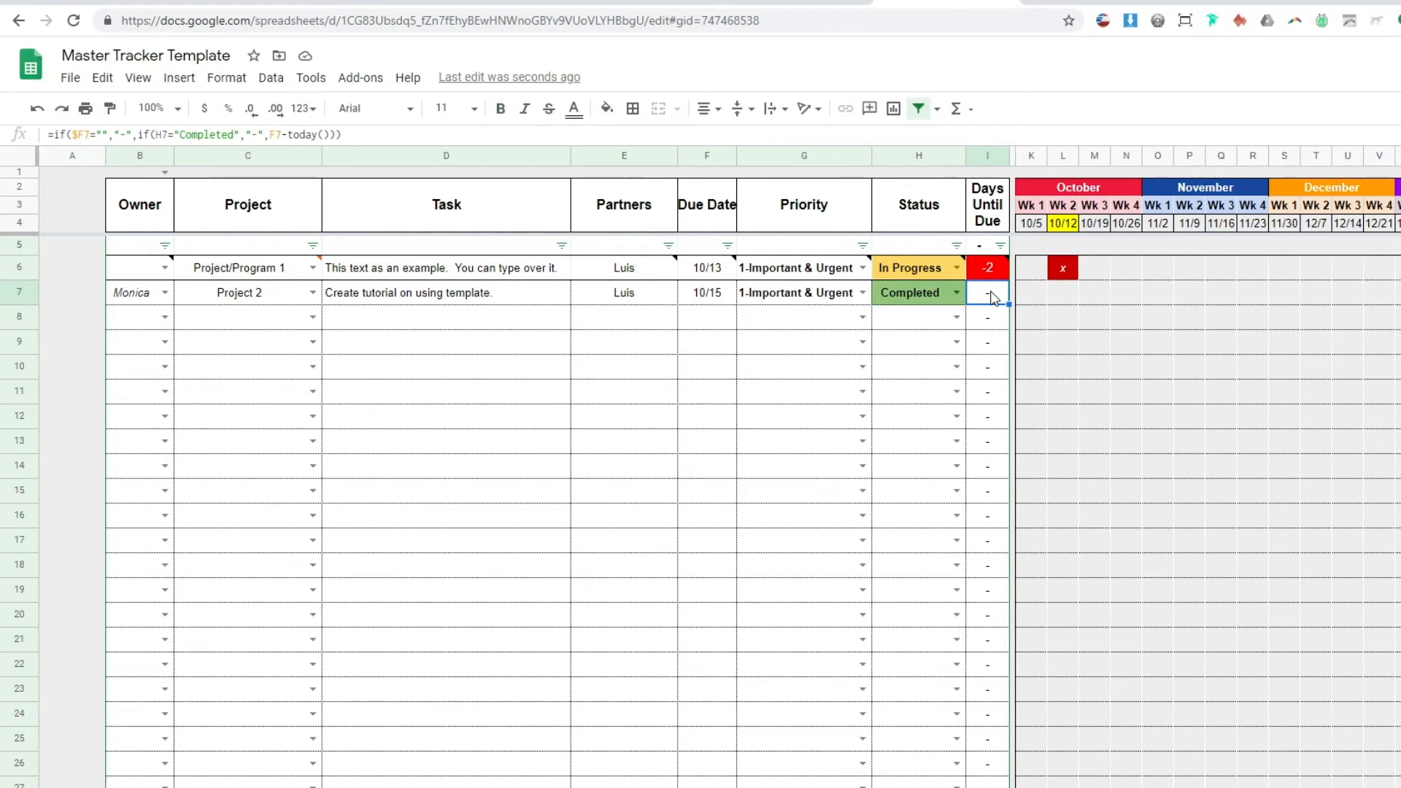
Set the status of the row 7 task in H7 to In Progress.
{"action": "left_click", "coordinate": [956, 292]}
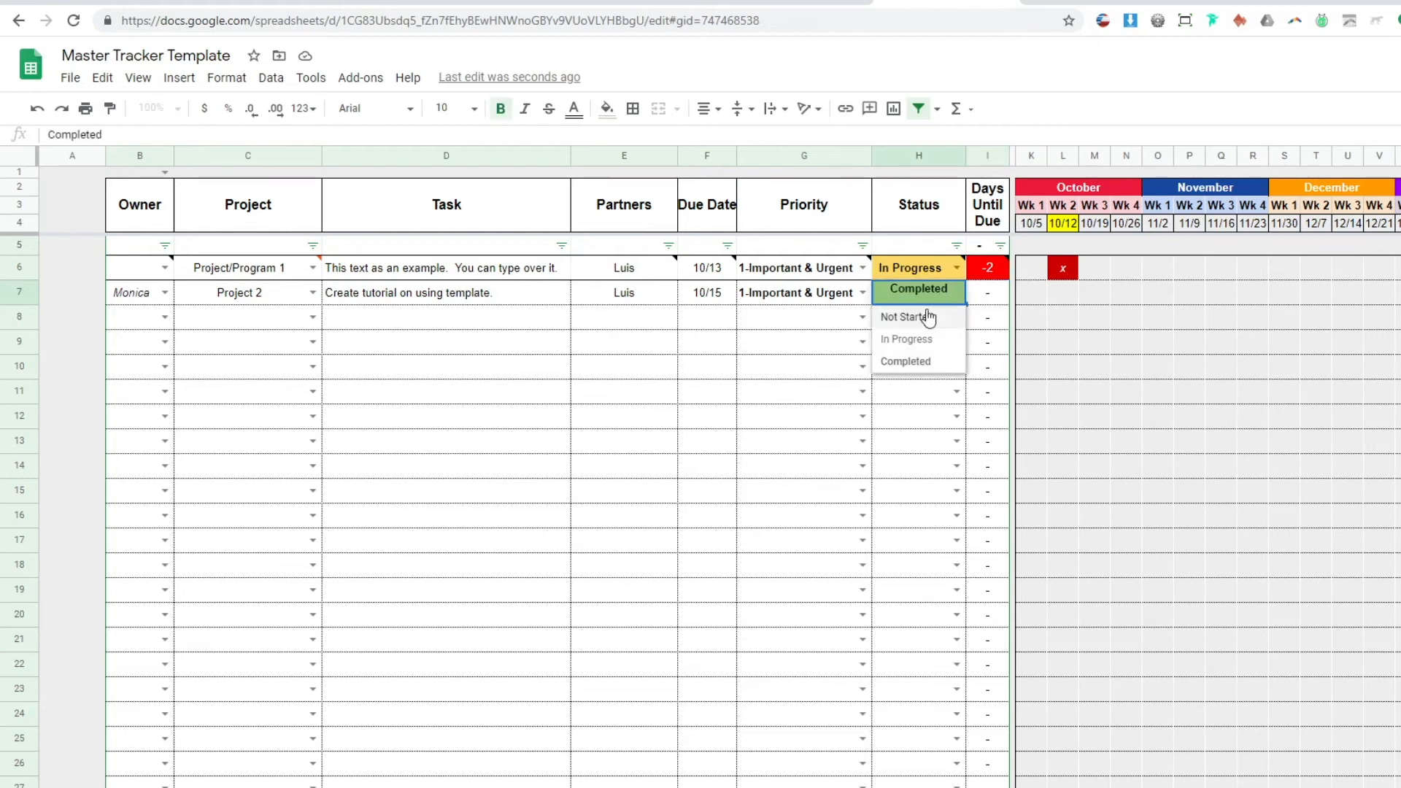
{"action": "left_click", "coordinate": [916, 339]}
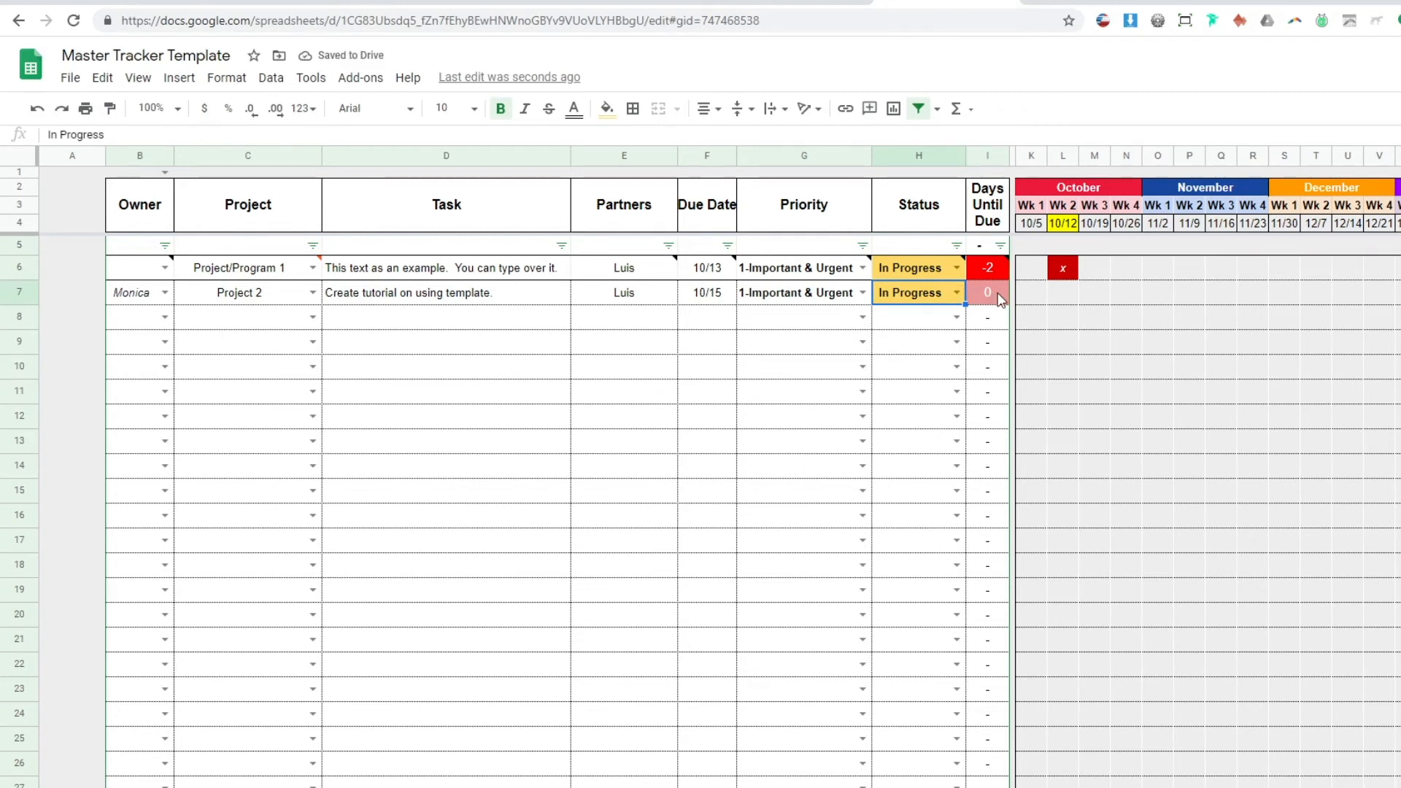
Review the list of items in the data validation of Priority cell G7 and save it as is.
{"action": "left_click", "coordinate": [815, 299]}
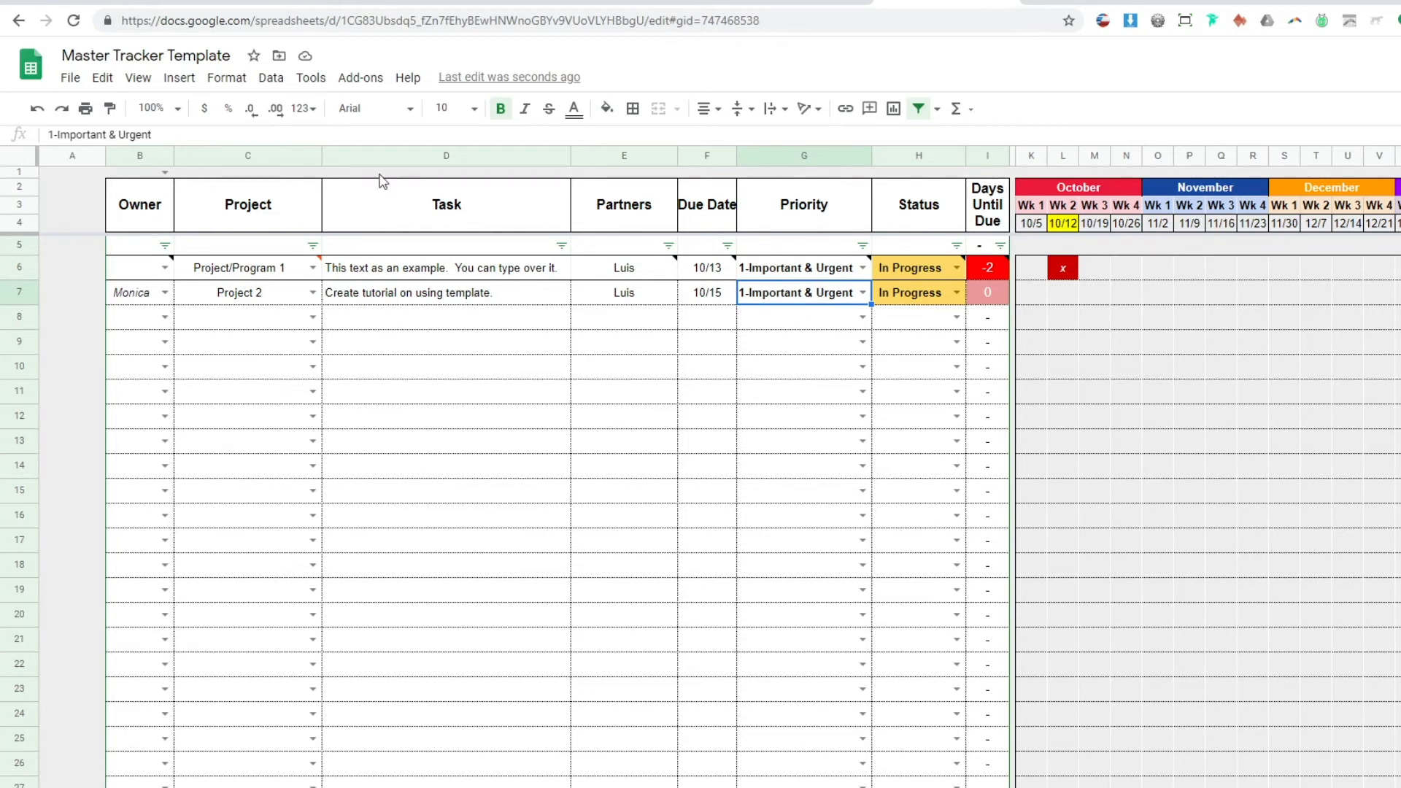
{"action": "left_click", "coordinate": [271, 77]}
{"action": "left_click", "coordinate": [352, 304]}
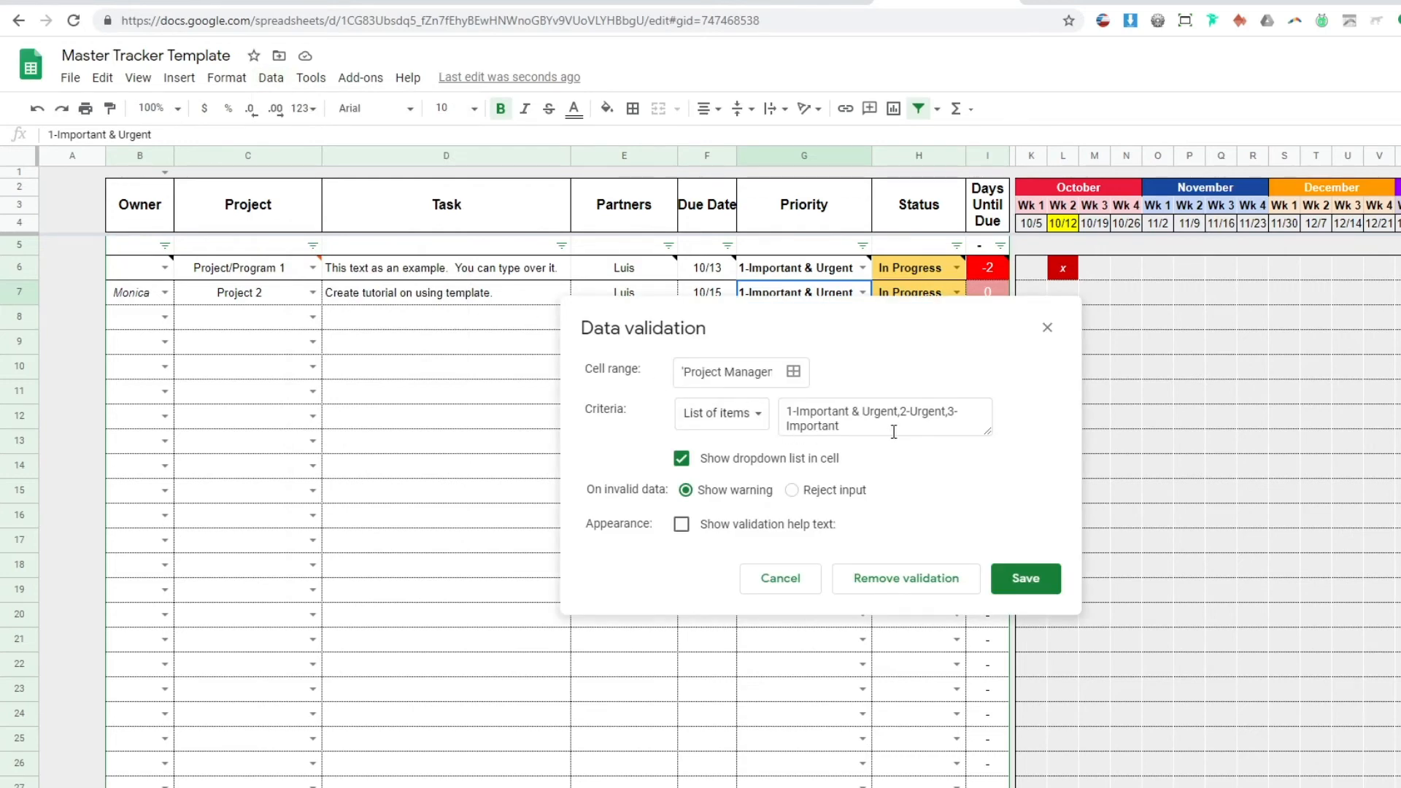
{"action": "left_click", "coordinate": [1032, 579]}
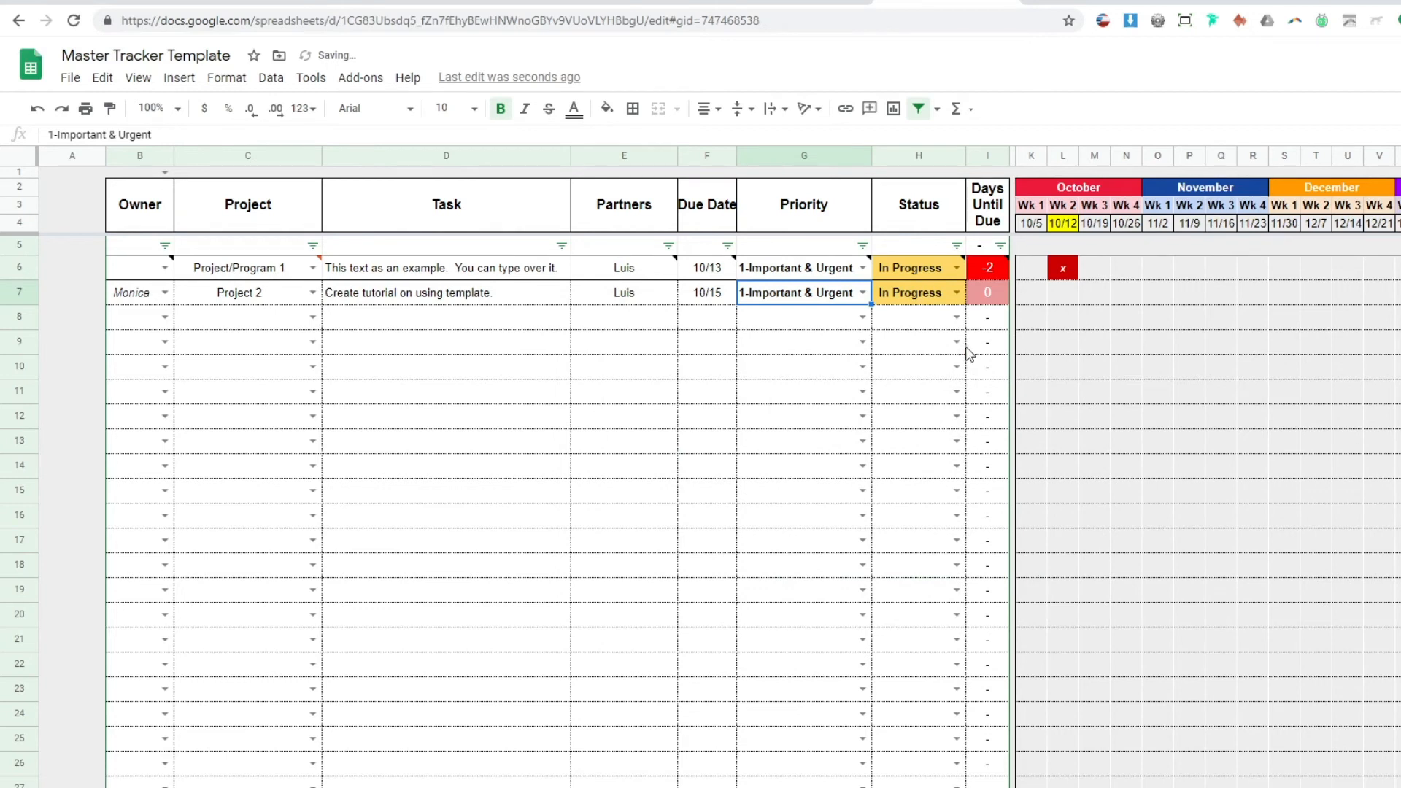
Choose the second listed owner for row 8 in B8 and set its project to Project 2.
{"action": "mouse_move", "coordinate": [996, 277]}
{"action": "left_click", "coordinate": [165, 316]}
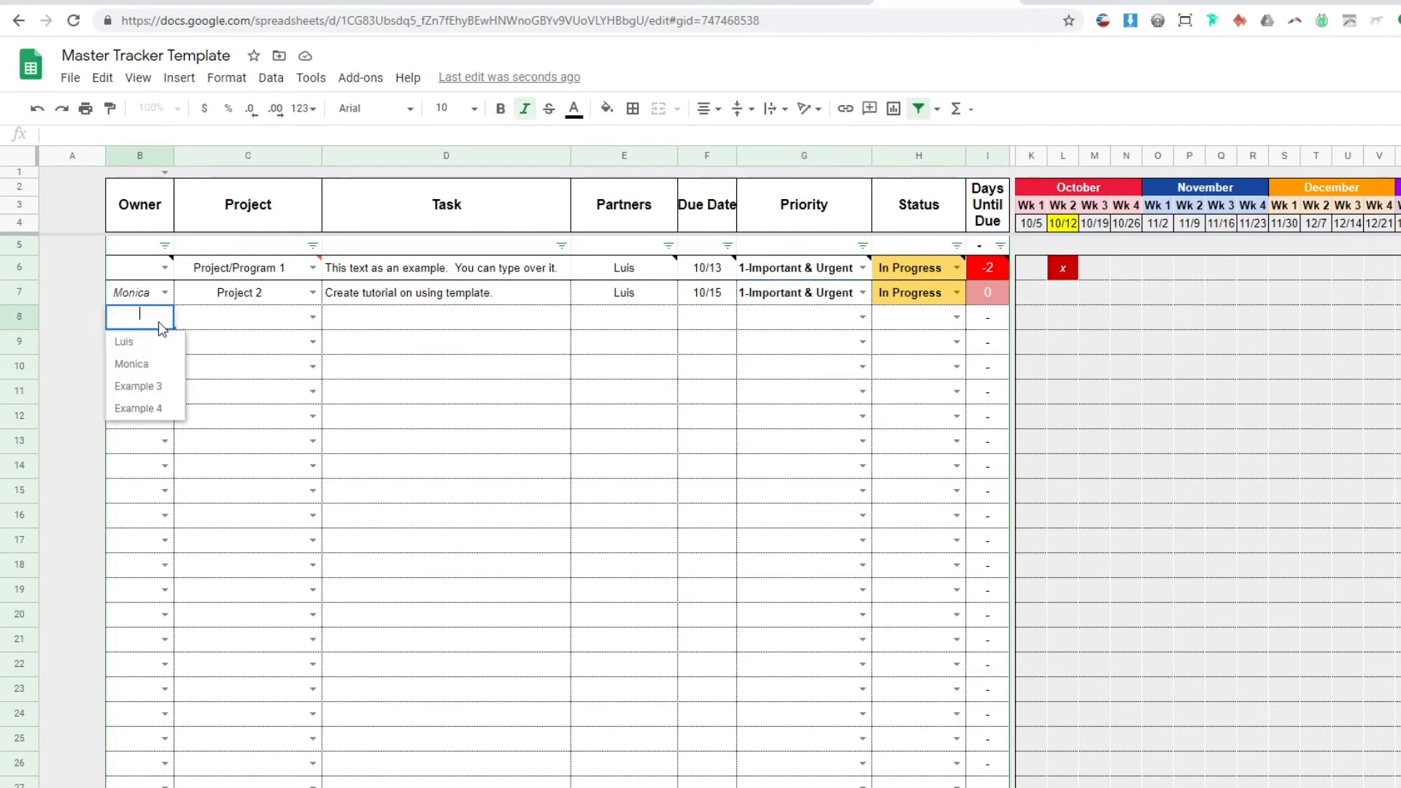
{"action": "left_click", "coordinate": [131, 364]}
{"action": "left_click", "coordinate": [313, 317]}
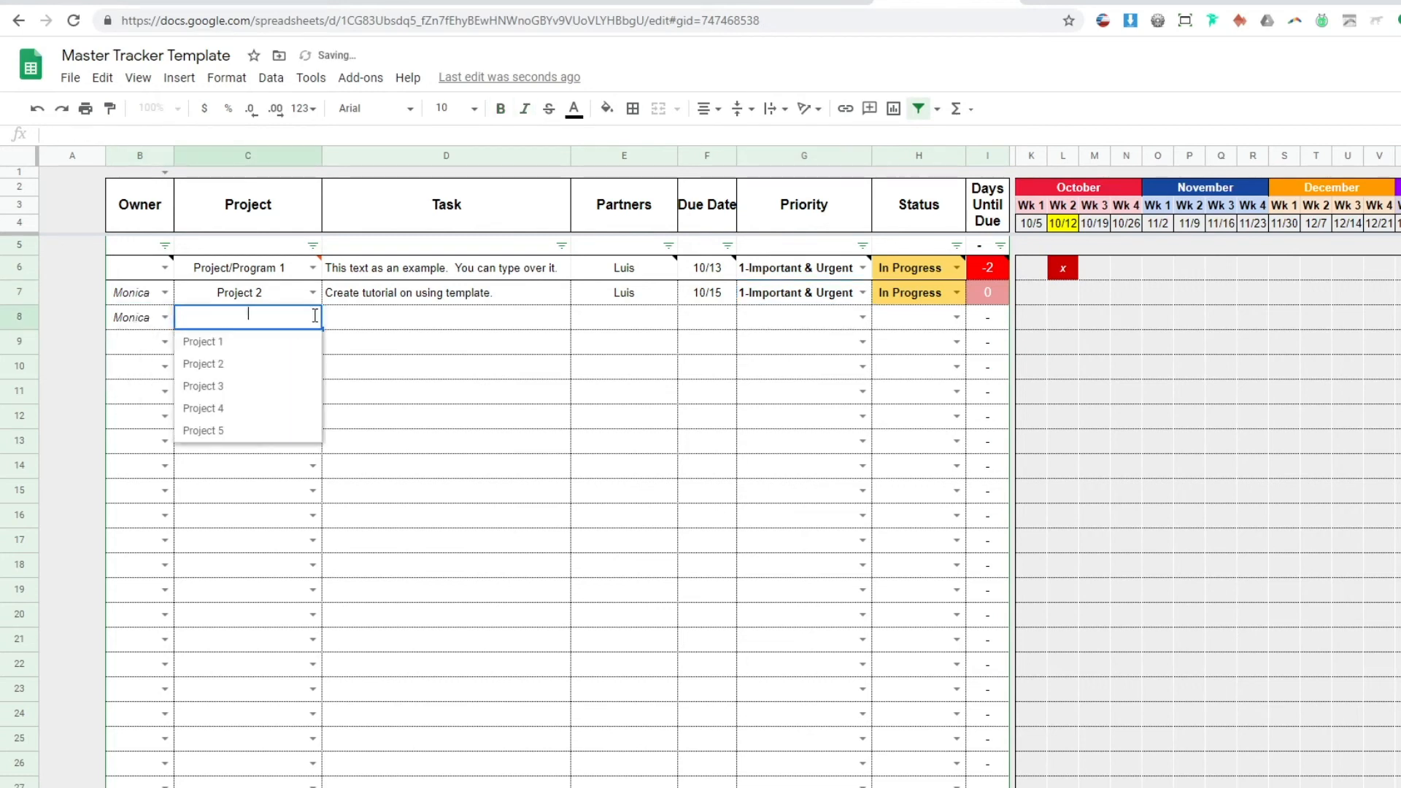
{"action": "left_click", "coordinate": [257, 364]}
Enter the task "Upload this tutorial to website" in D8.
{"action": "left_click", "coordinate": [375, 325]}
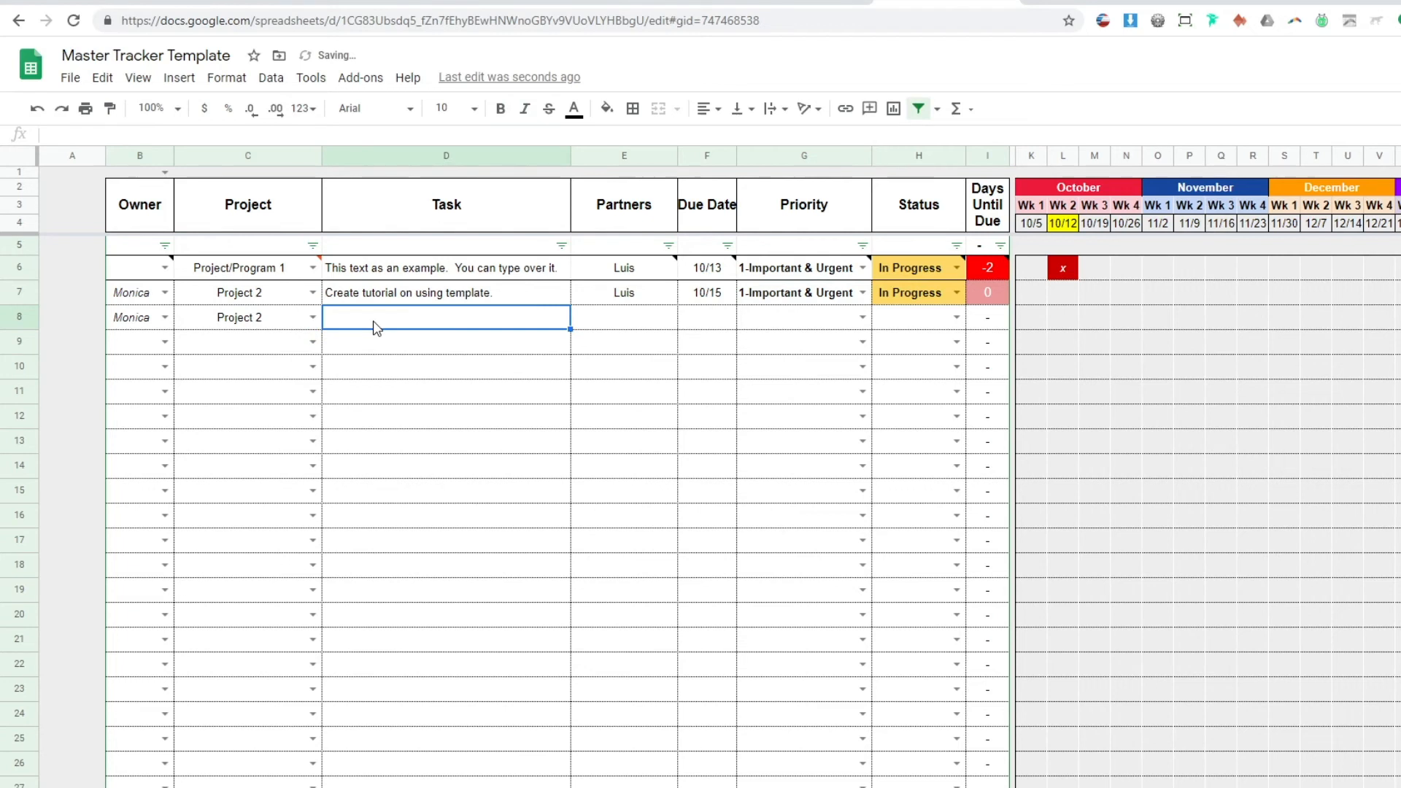
{"action": "type", "text": "Uplaod"}
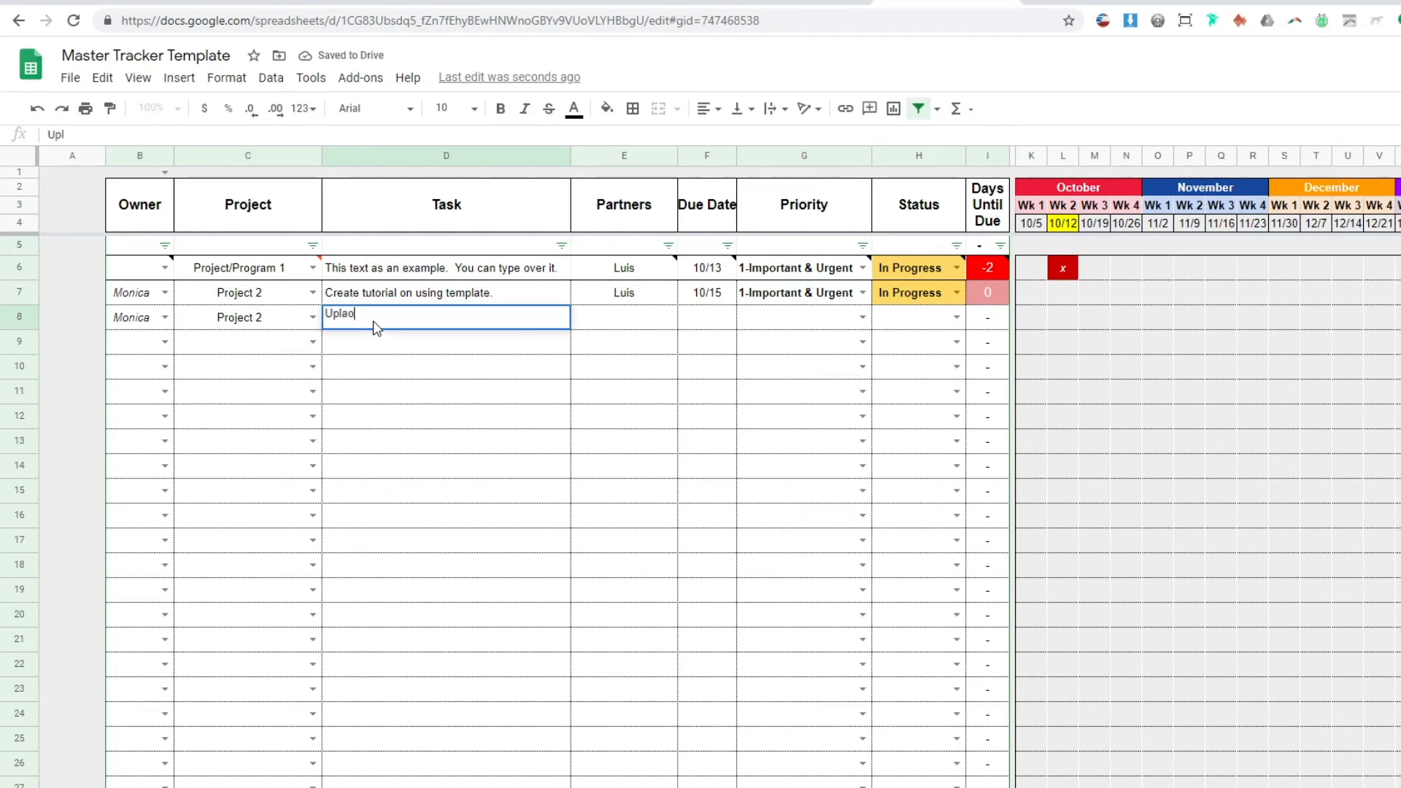
{"action": "key", "text": "BackSpace"}
{"action": "key", "text": "BackSpace"}
{"action": "key", "text": "BackSpace"}
{"action": "type", "text": "oad this tot"}
{"action": "key", "text": "BackSpace"}
{"action": "key", "text": "BackSpace"}
{"action": "type", "text": "utorial "}
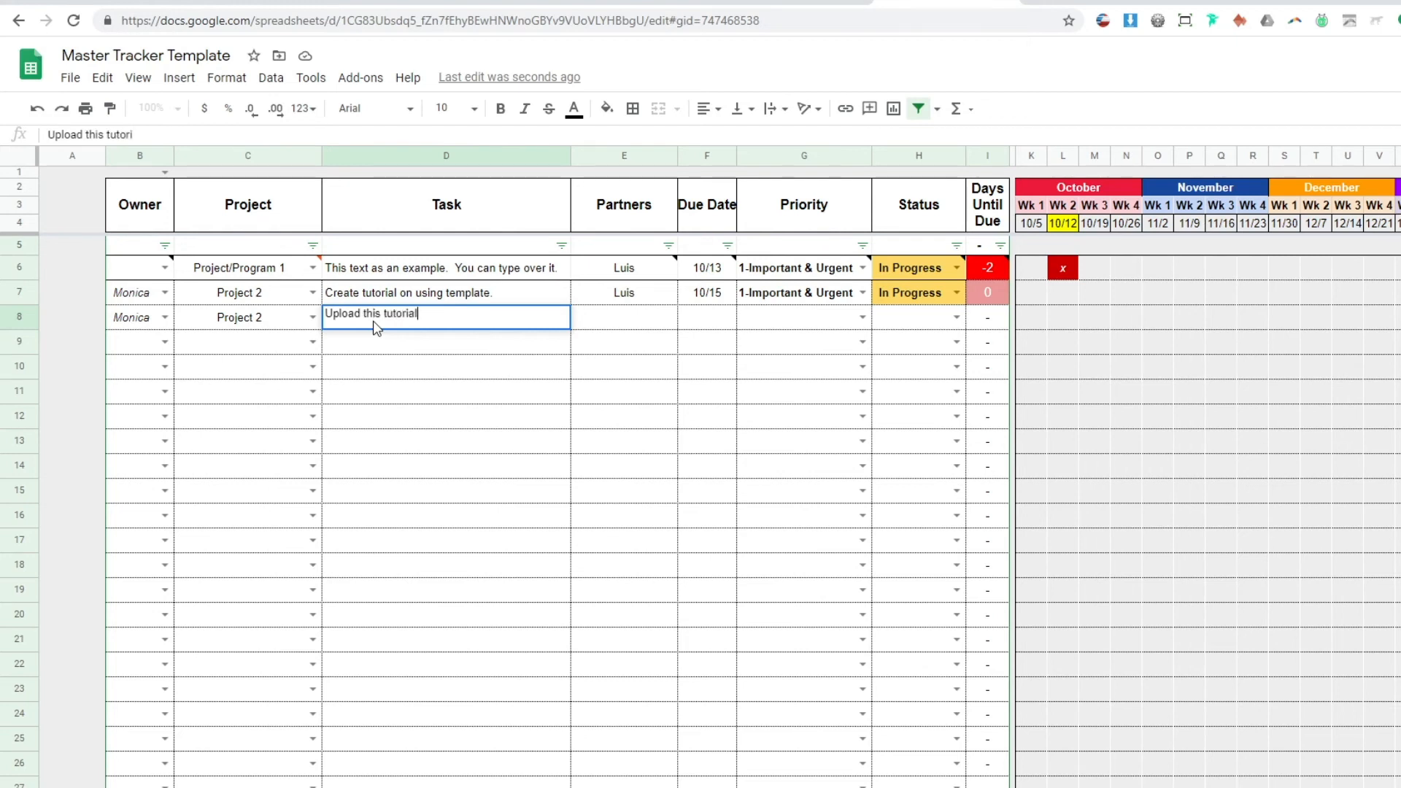
{"action": "type", "text": "to website"}
{"action": "key", "text": "Tab"}
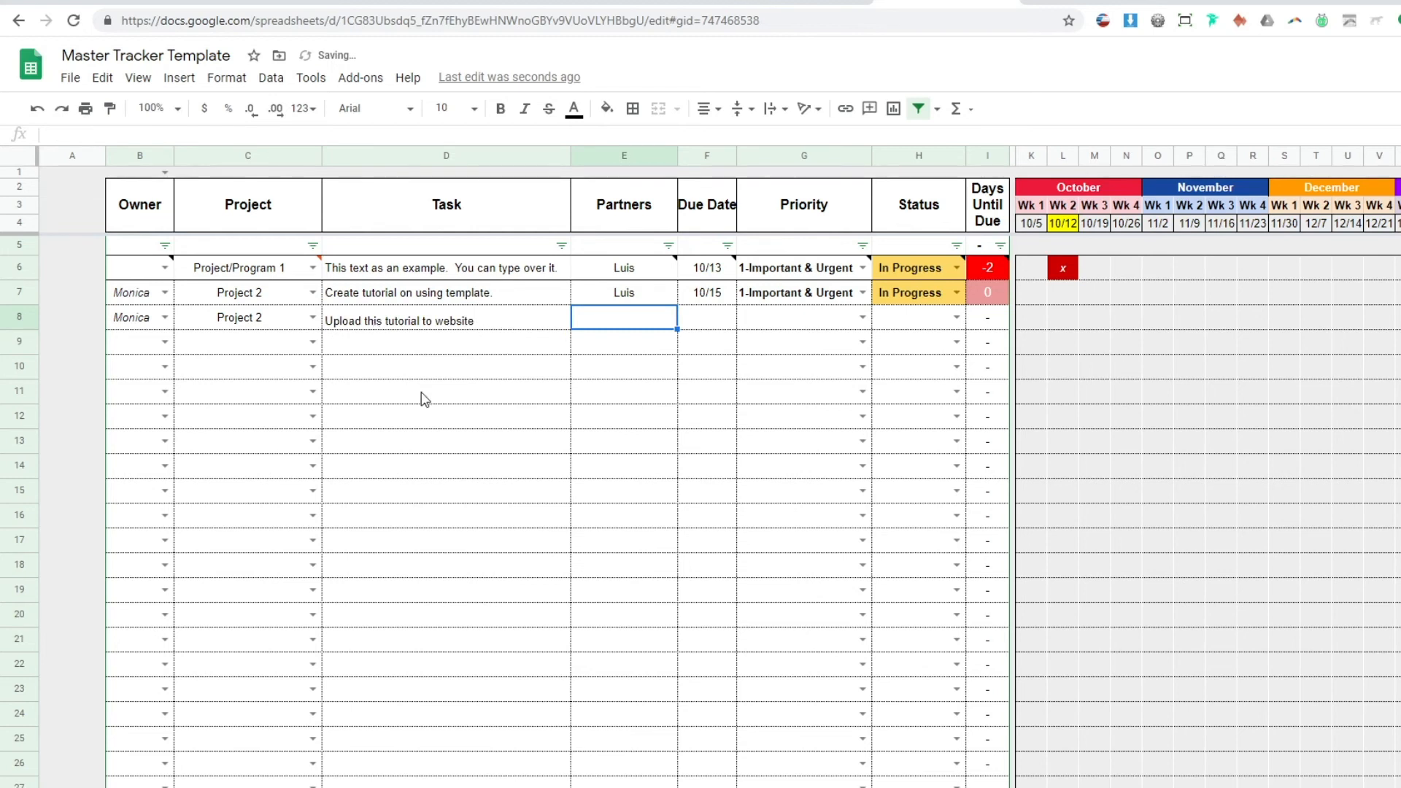
Set the due date of the row 8 task in F8 to 10/29/2020.
{"action": "left_click", "coordinate": [709, 318]}
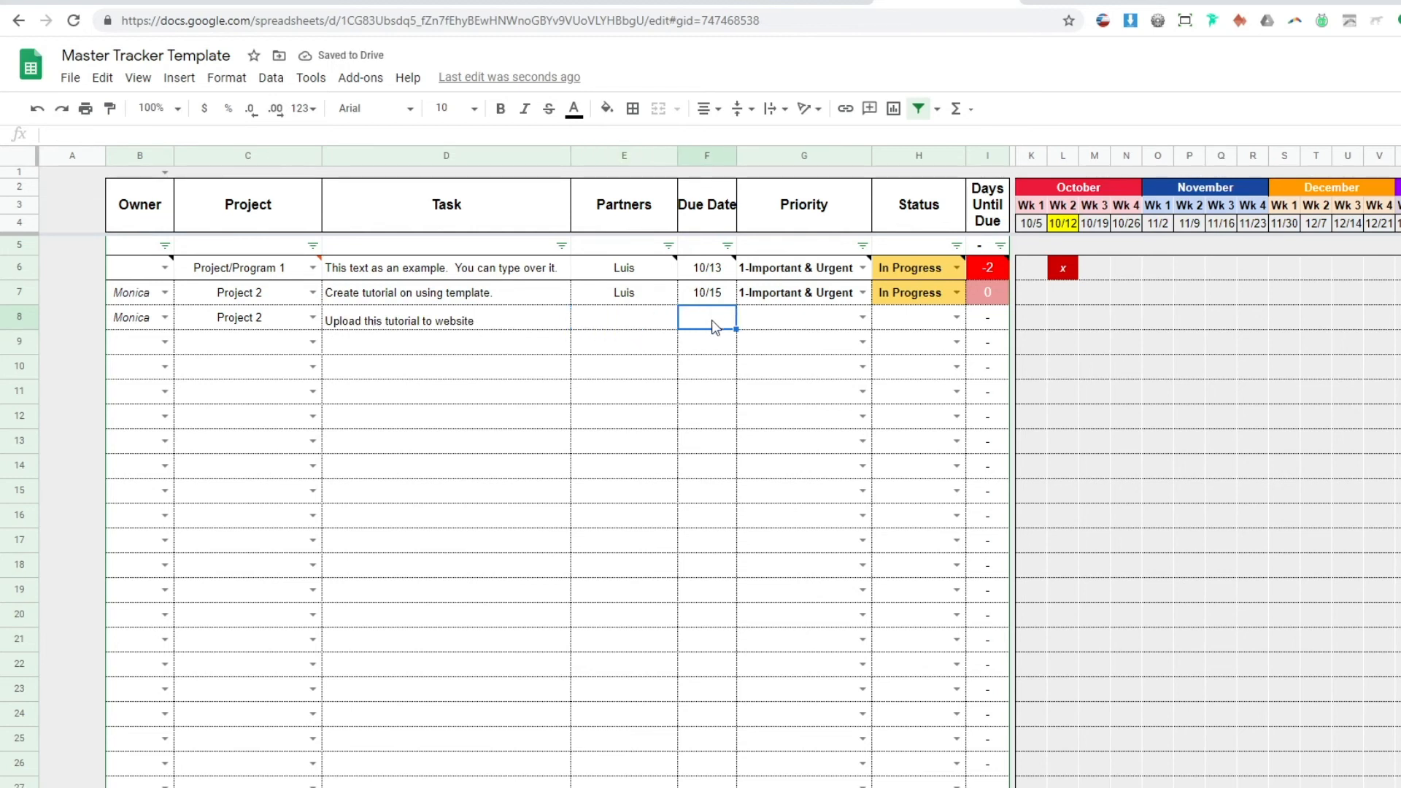
{"action": "double_click", "coordinate": [712, 319]}
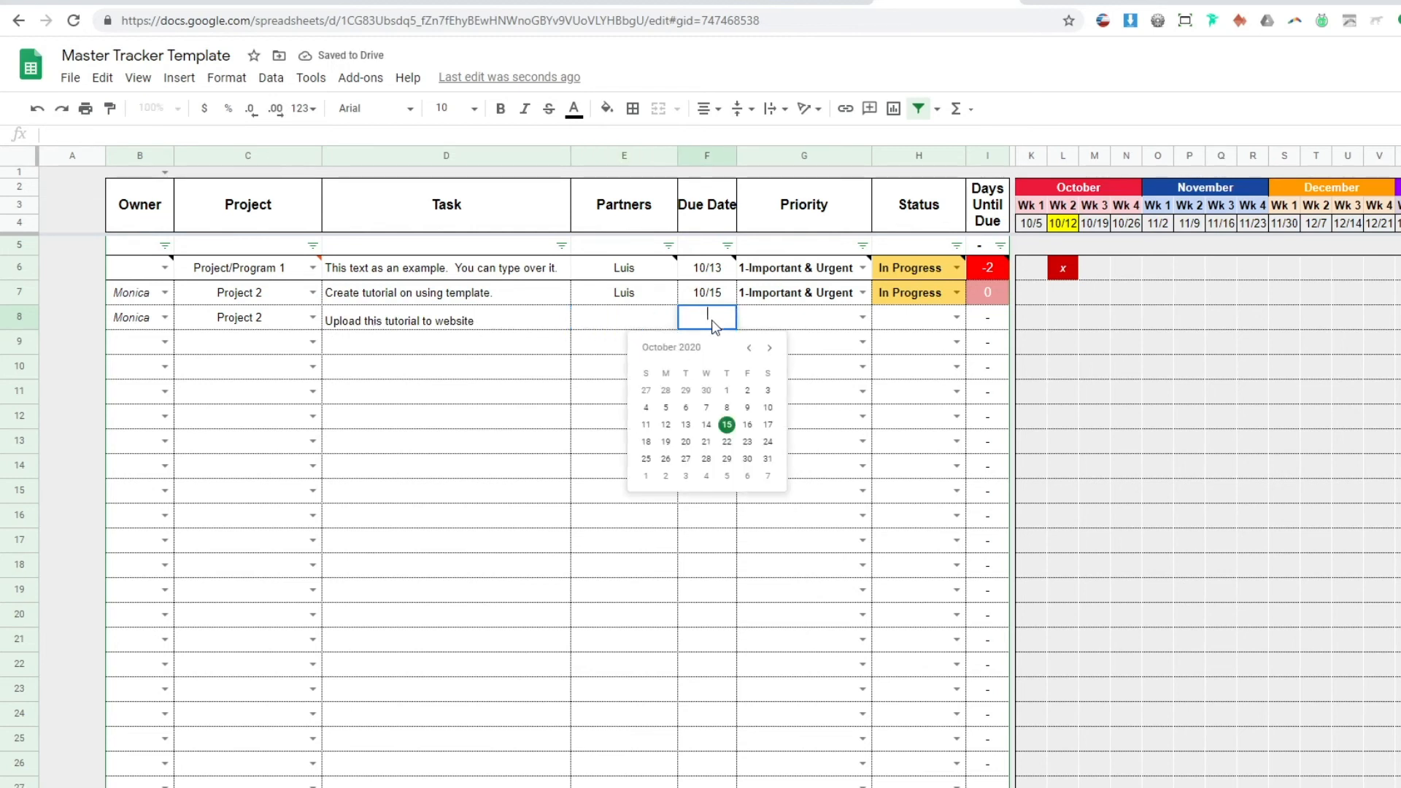
{"action": "left_click", "coordinate": [726, 459]}
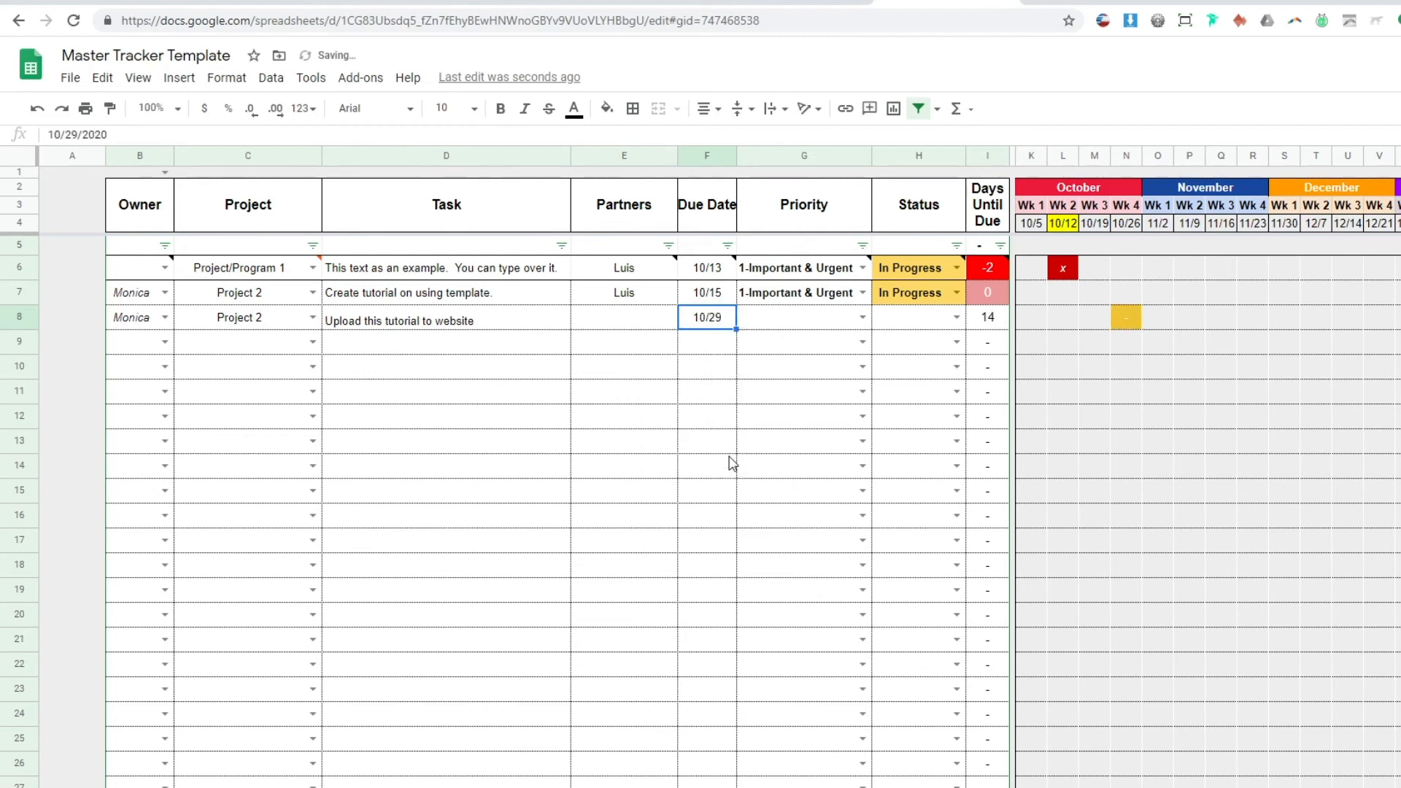
Set the priority of the row 8 task to 1-Important & Urgent and choose the first listed status in H8.
{"action": "left_click", "coordinate": [862, 317]}
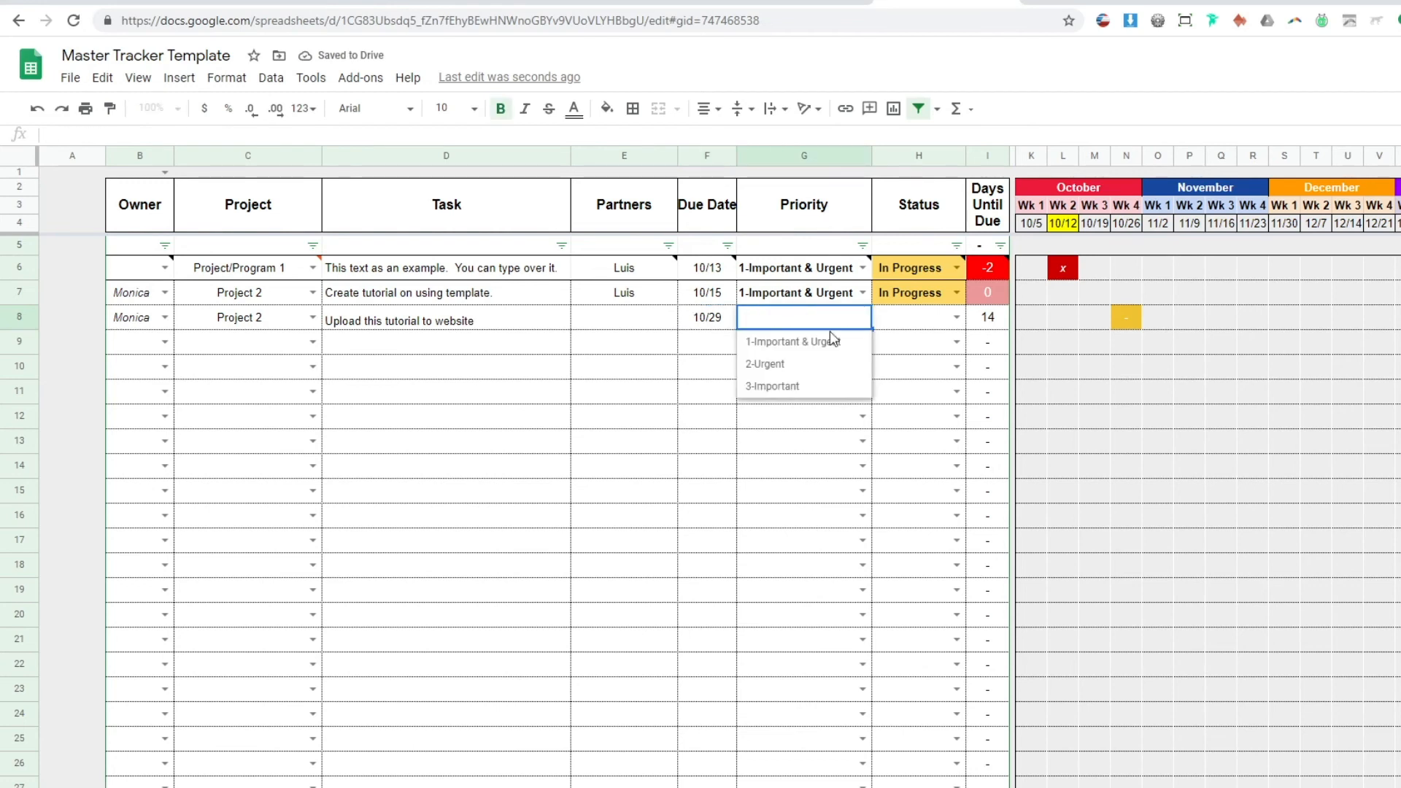
{"action": "left_click", "coordinate": [793, 348]}
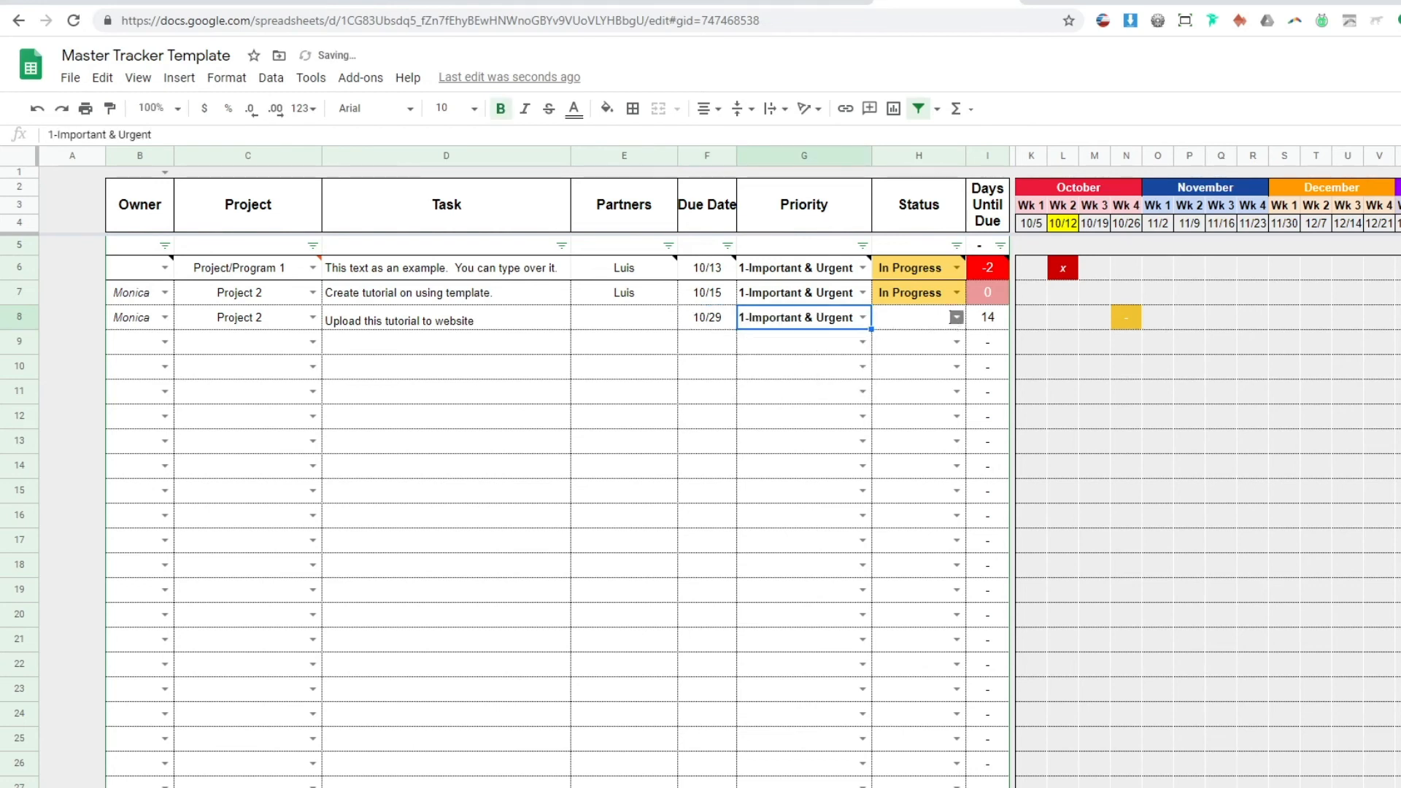
{"action": "left_click", "coordinate": [955, 317]}
{"action": "left_click", "coordinate": [921, 343]}
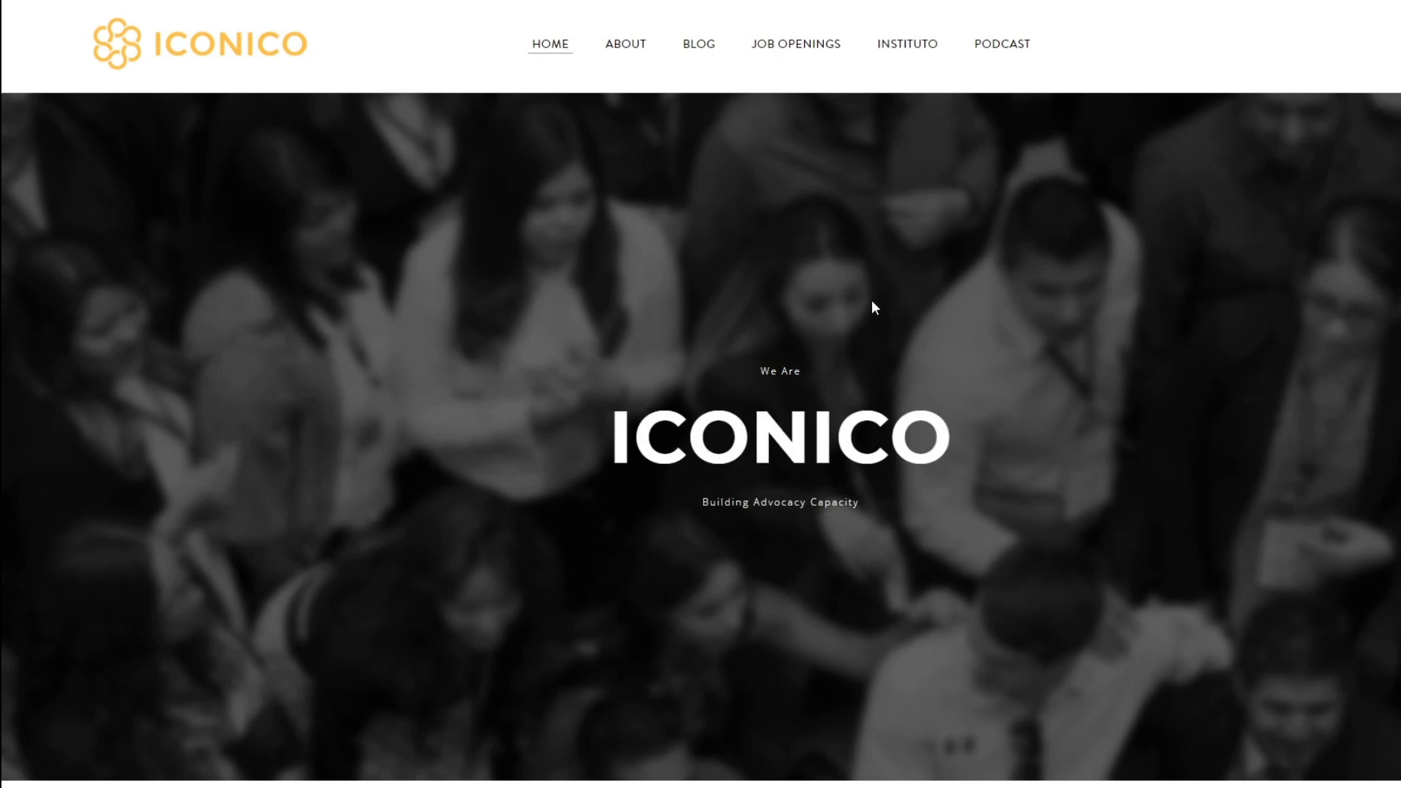
Look through the Iconico website's home page down to the Selected Partners section.
{"action": "scroll", "coordinate": [871, 299], "scroll_direction": "down", "scroll_amount": 2}
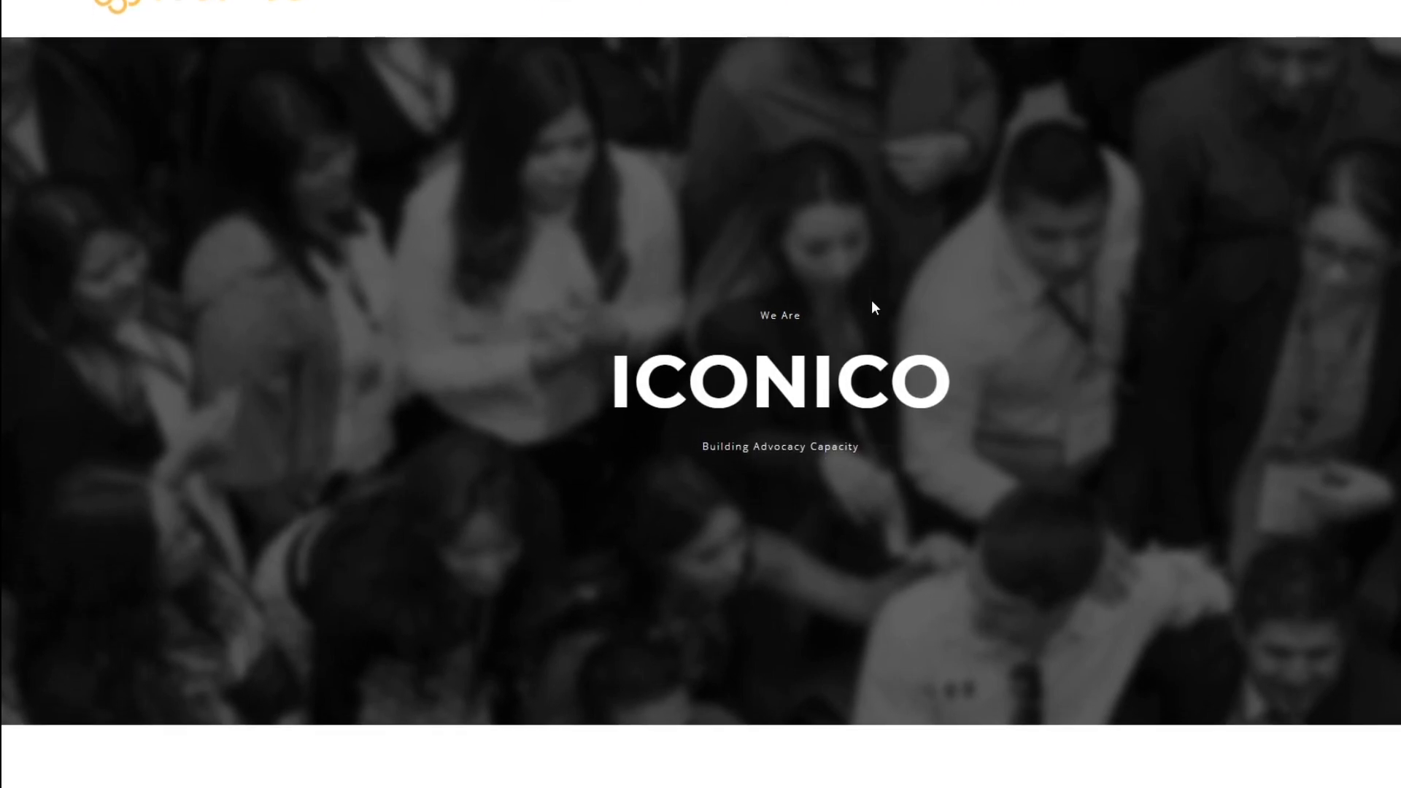
{"action": "scroll", "coordinate": [873, 307], "scroll_direction": "down", "scroll_amount": 4}
{"action": "scroll", "coordinate": [872, 301], "scroll_direction": "down", "scroll_amount": 7}
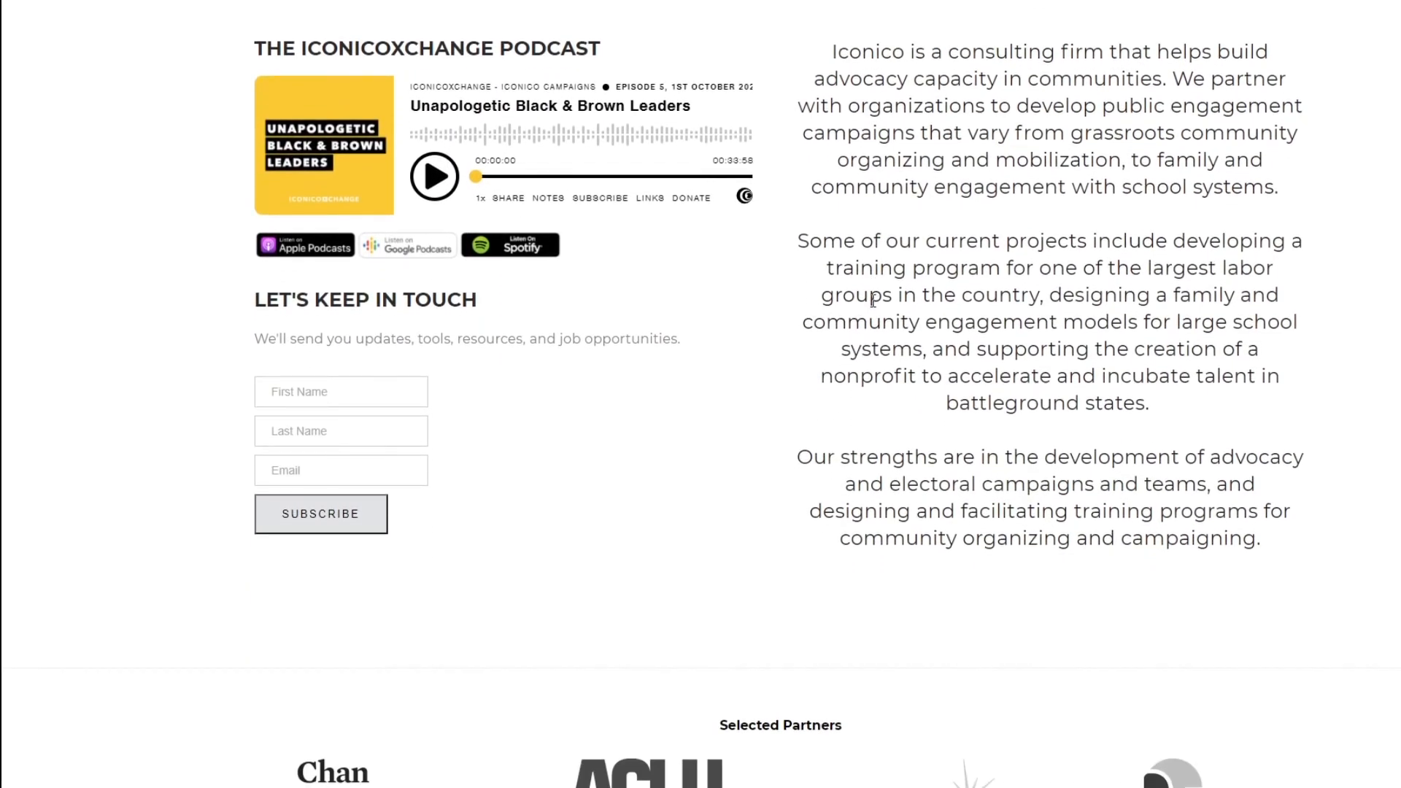
{"action": "scroll", "coordinate": [872, 301], "scroll_direction": "down", "scroll_amount": 3}
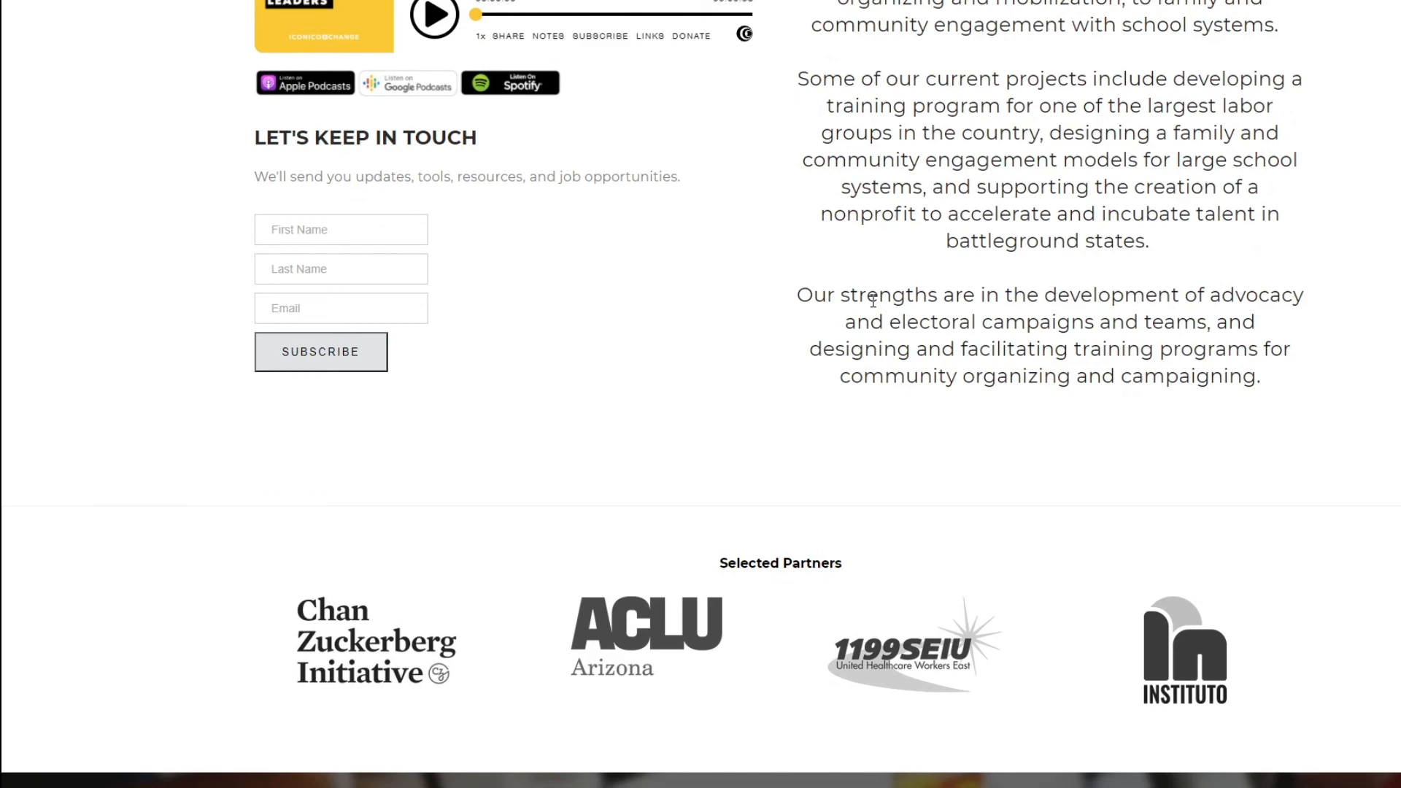